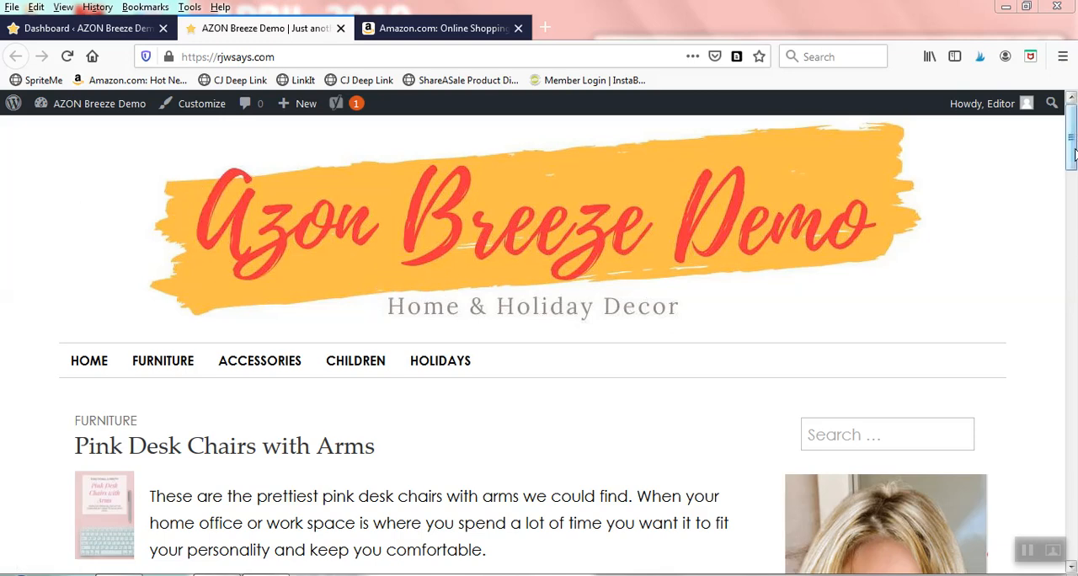
# Step: Look through the AZON Breeze Demo homepage, examining its header, featured posts and sidebar
pyautogui.moveTo(1072, 158); pyautogui.dragTo(1070, 301)
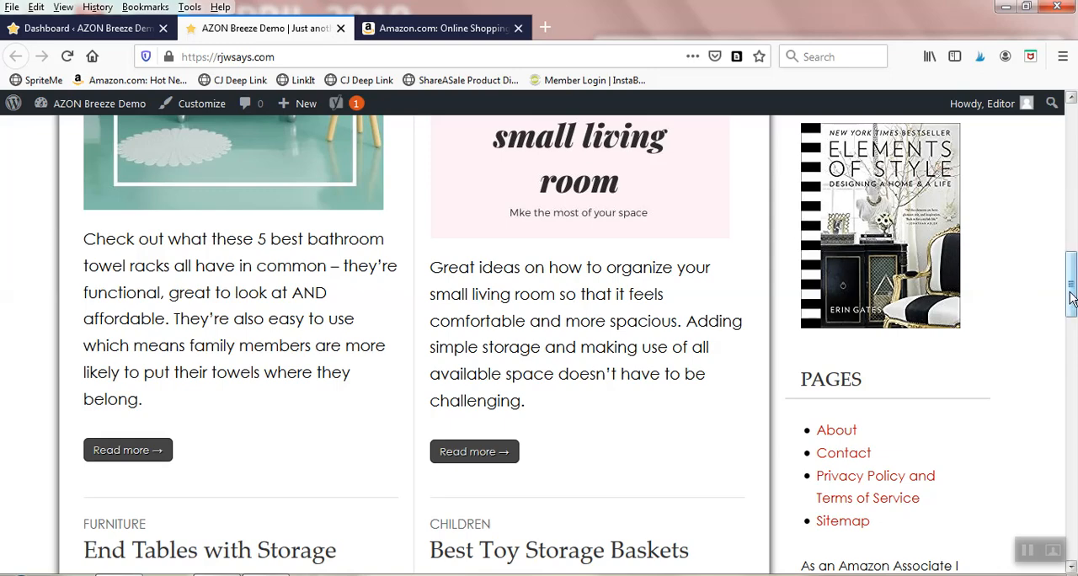
pyautogui.moveTo(1070, 291); pyautogui.dragTo(1072, 139)
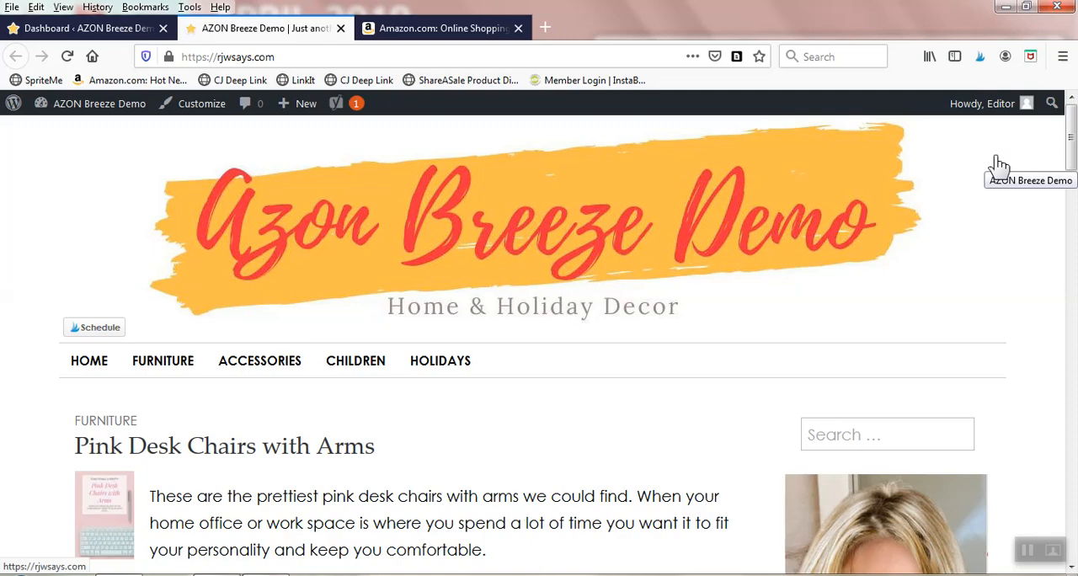
pyautogui.moveTo(1070, 135)
pyautogui.mouseDown()
pyautogui.moveTo(1073, 207)
pyautogui.moveTo(1072, 136)
pyautogui.mouseUp()
pyautogui.scroll(-3, 642, 314)
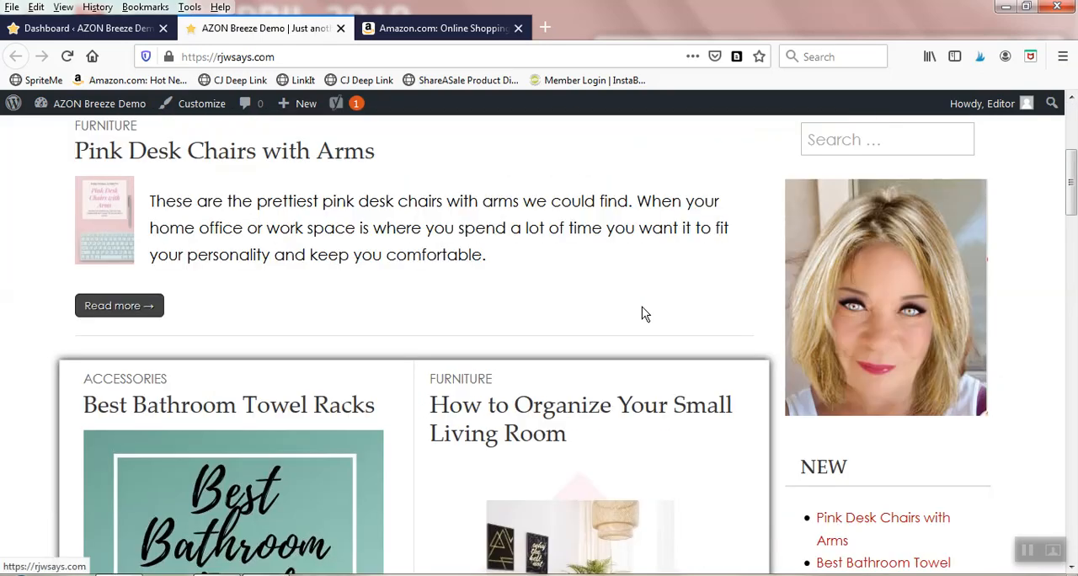
pyautogui.scroll(-12, 644, 315)
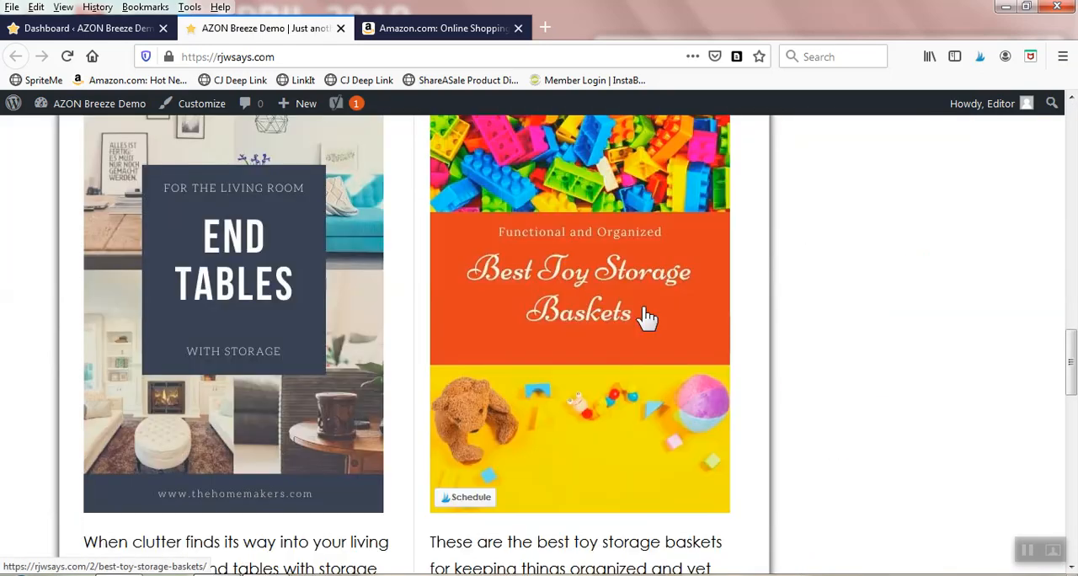
pyautogui.scroll(-10, 646, 324)
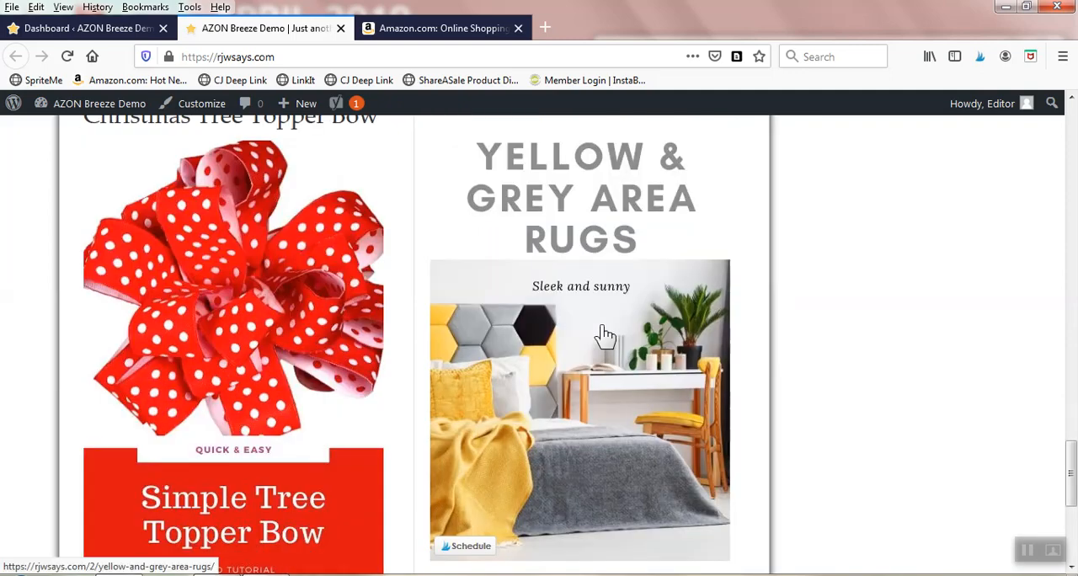
pyautogui.scroll(-3, 605, 335)
pyautogui.scroll(20, 599, 320)
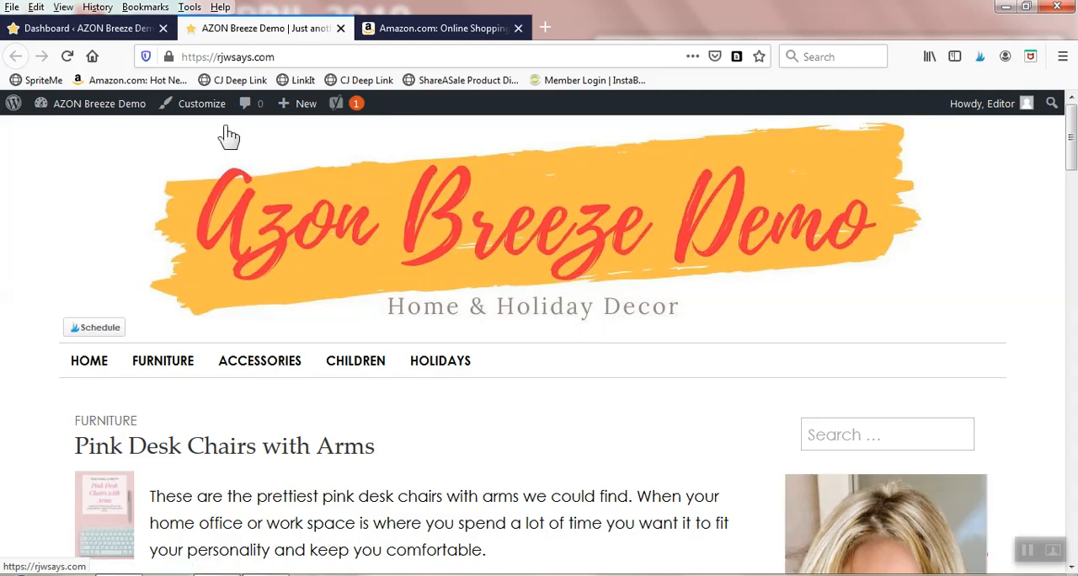
# Step: Open the list of installed plugins in the WordPress admin and look through all entries
pyautogui.click(88, 27)
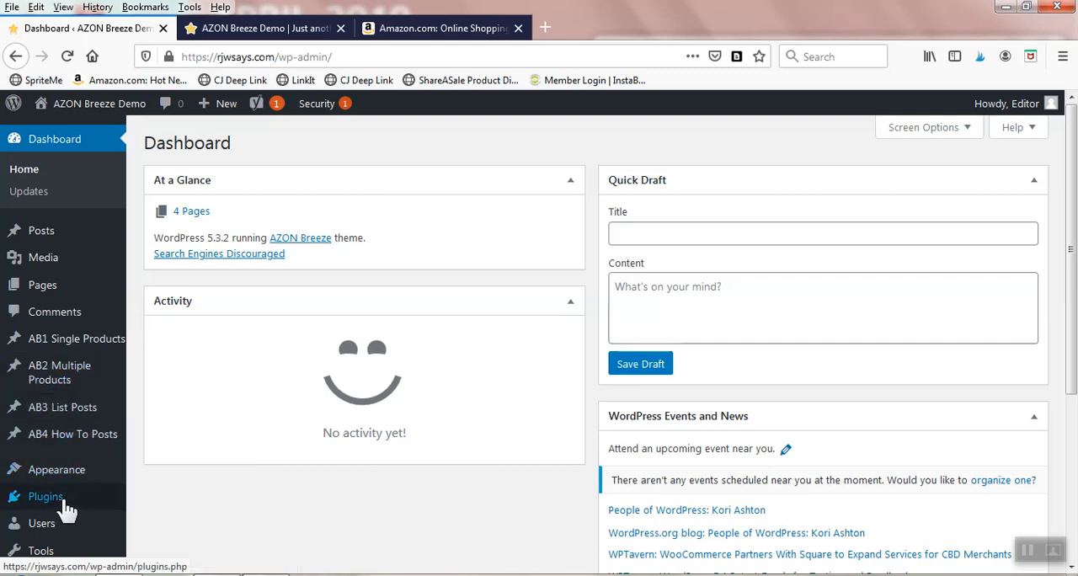
pyautogui.moveTo(67, 506)
pyautogui.click(165, 488)
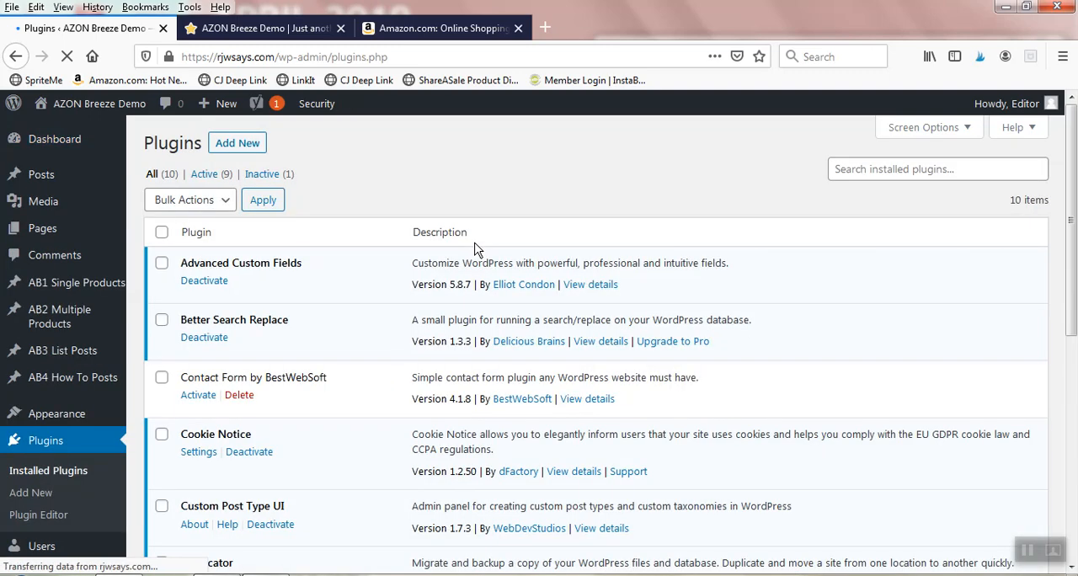
pyautogui.scroll(-10, 474, 248)
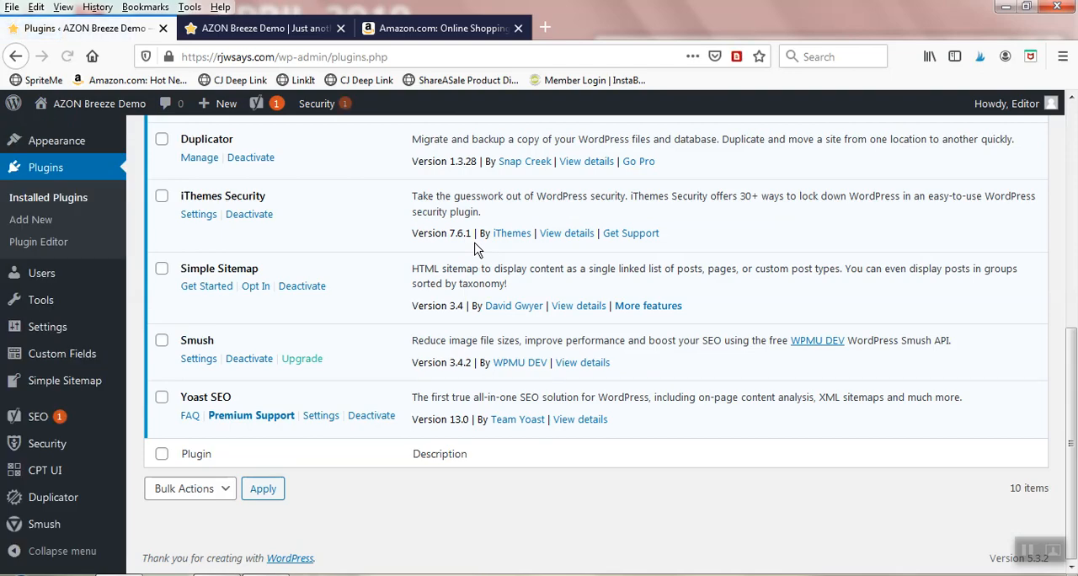
pyautogui.scroll(7, 475, 249)
pyautogui.scroll(3, 476, 249)
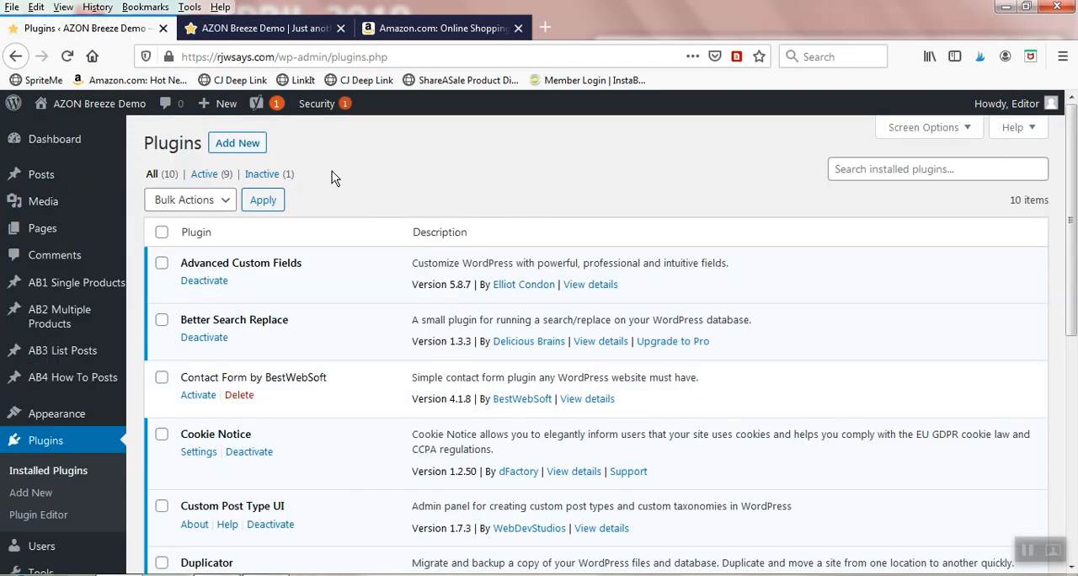
pyautogui.scroll(-3, 342, 206)
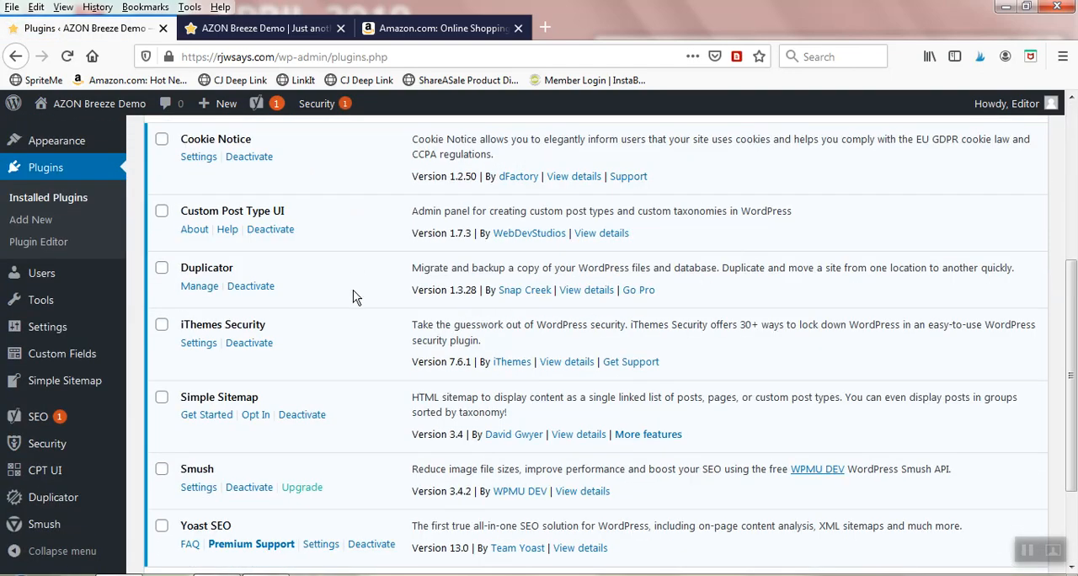
pyautogui.scroll(3, 320, 307)
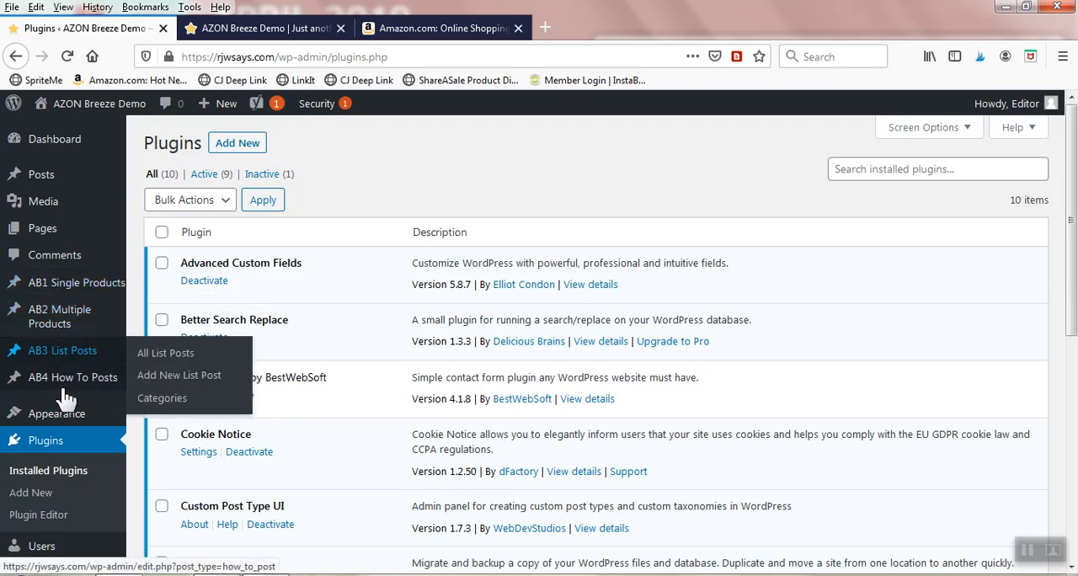
# Step: Review the four AB post types and open a new AB1 single product post in a separate browser tab
pyautogui.moveTo(34, 278)
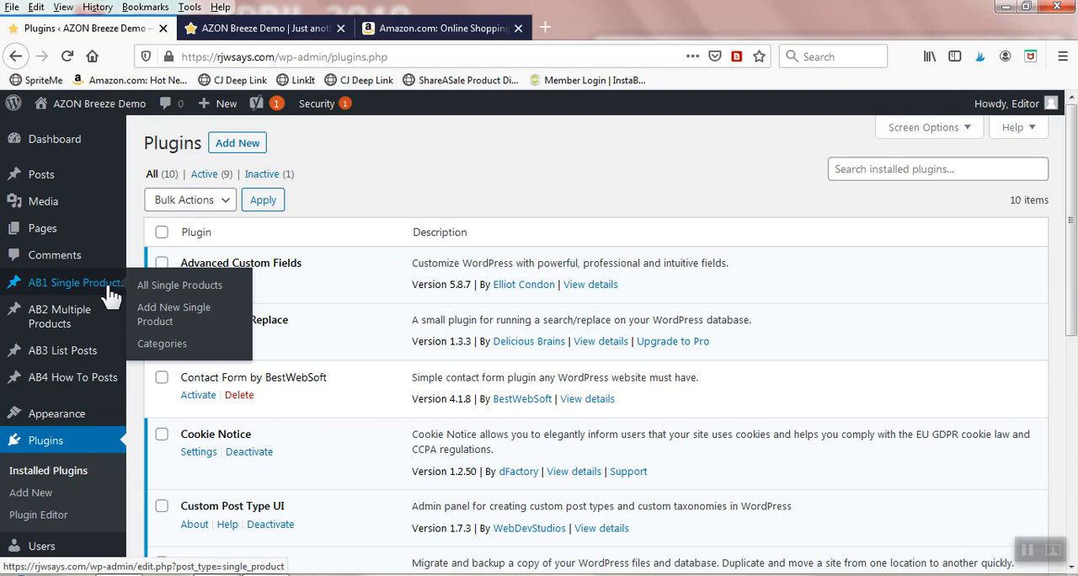
pyautogui.moveTo(84, 324)
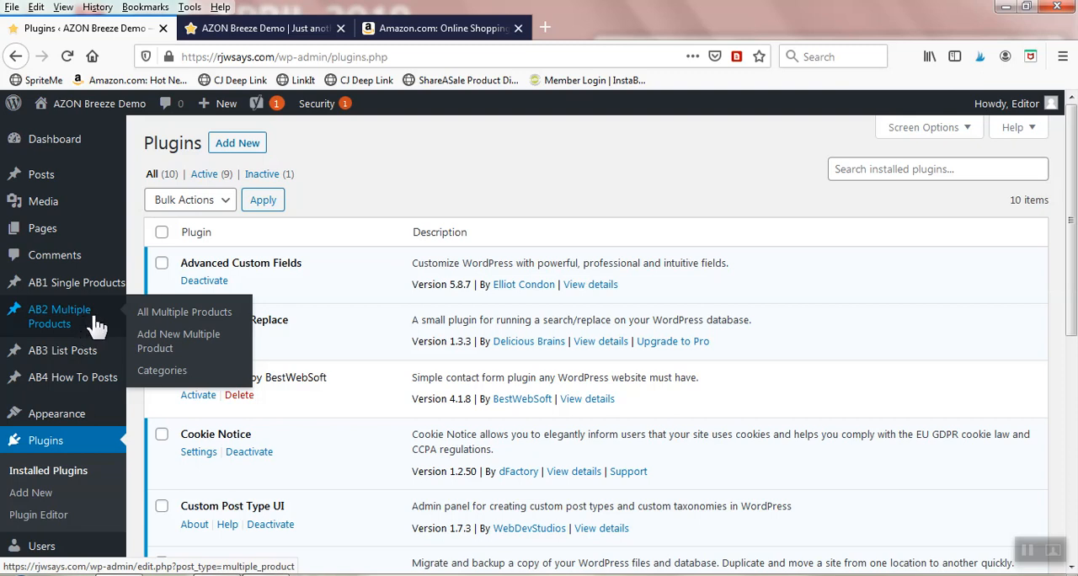
pyautogui.moveTo(91, 354)
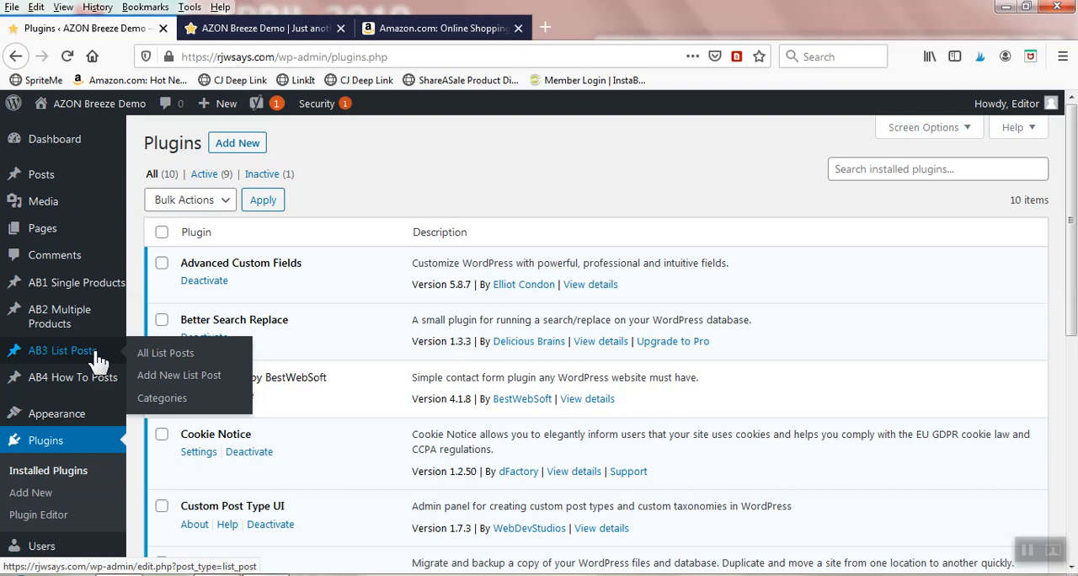
pyautogui.moveTo(99, 387)
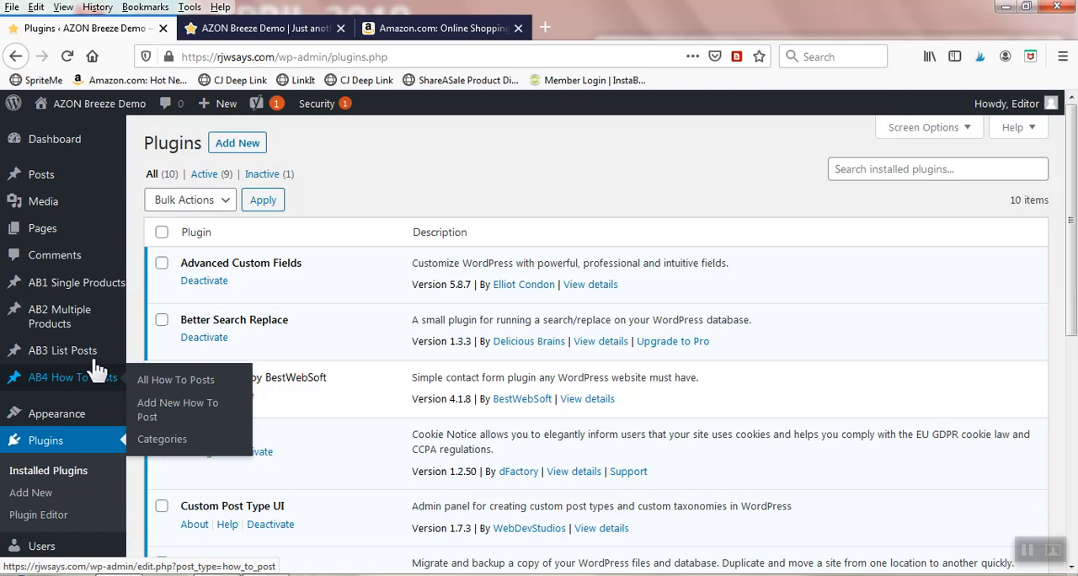
pyautogui.moveTo(71, 295)
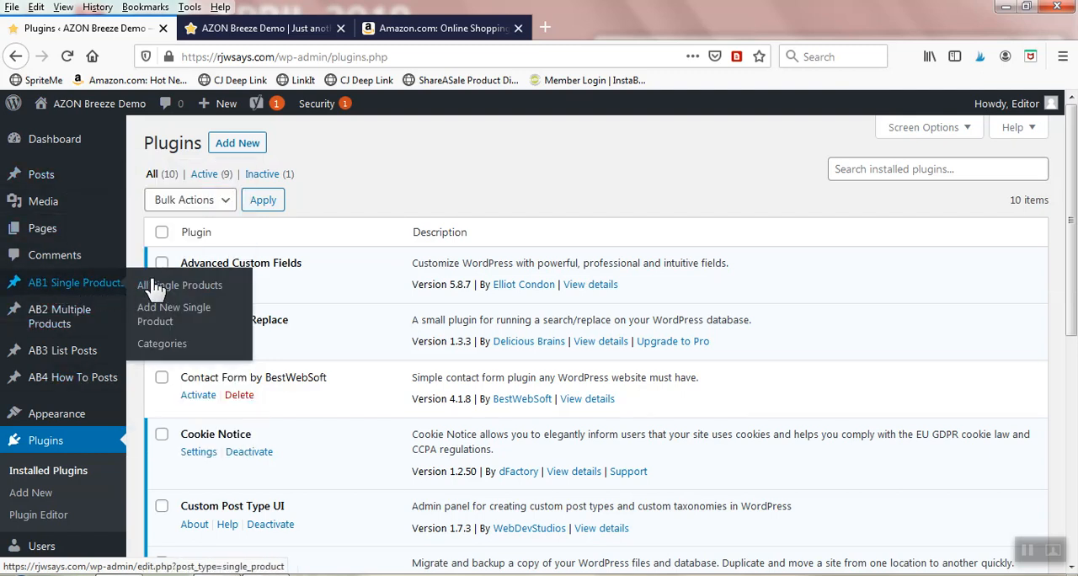
pyautogui.rightClick(199, 312)
pyautogui.click(238, 324)
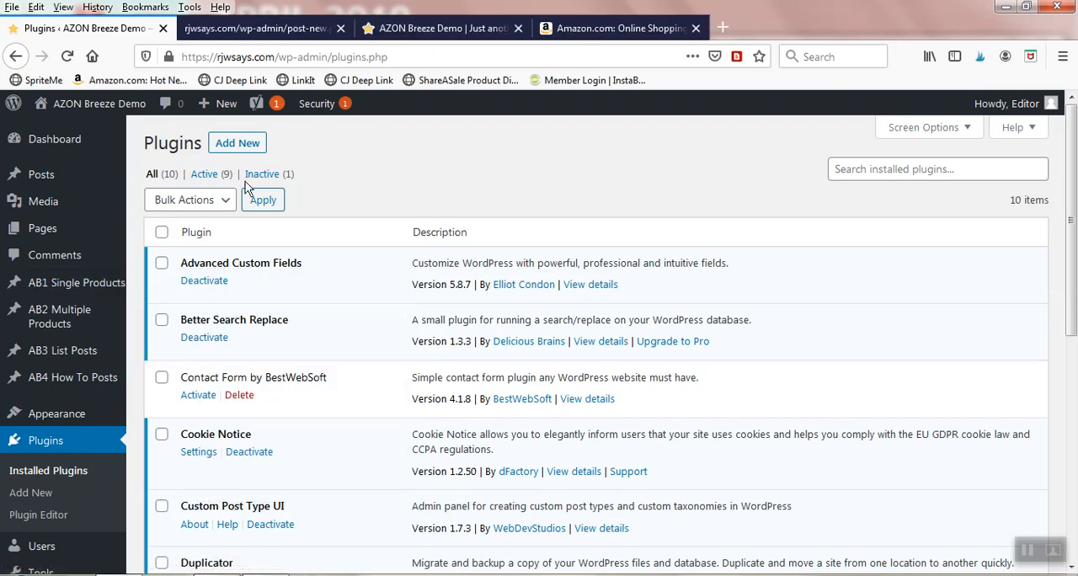
pyautogui.click(228, 27)
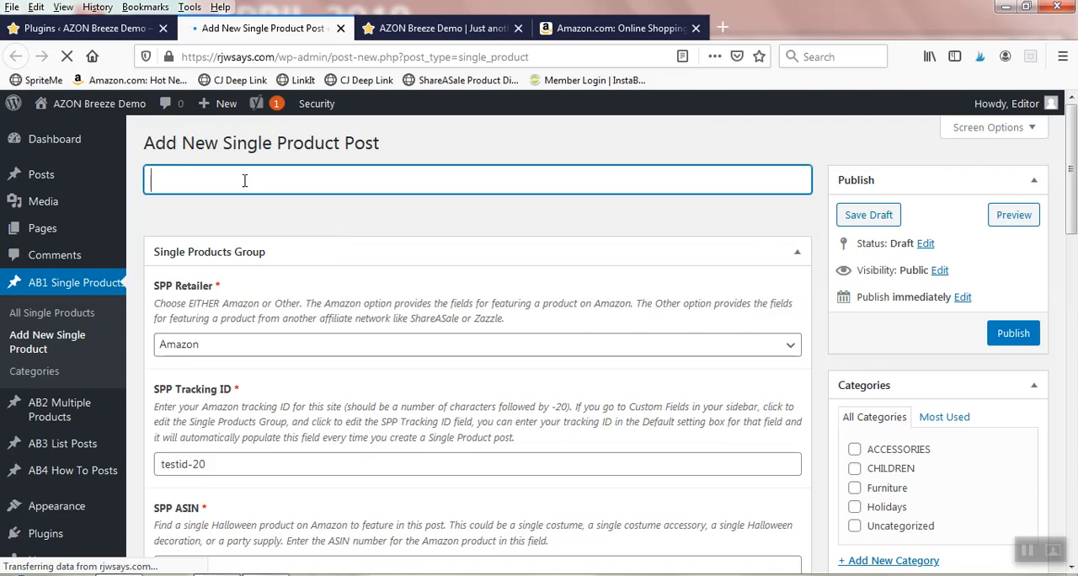
# Step: Check the Fireman Bookshelf notes in Notepad and open the Kidkraft Firehouse Bookcase product page on Amazon
pyautogui.click(219, 574)
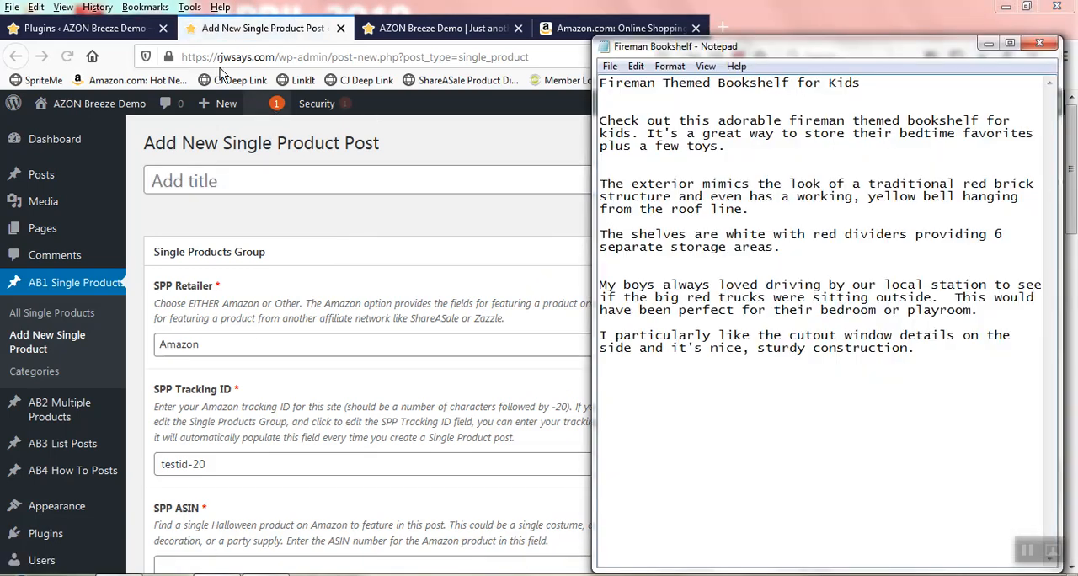
pyautogui.click(250, 38)
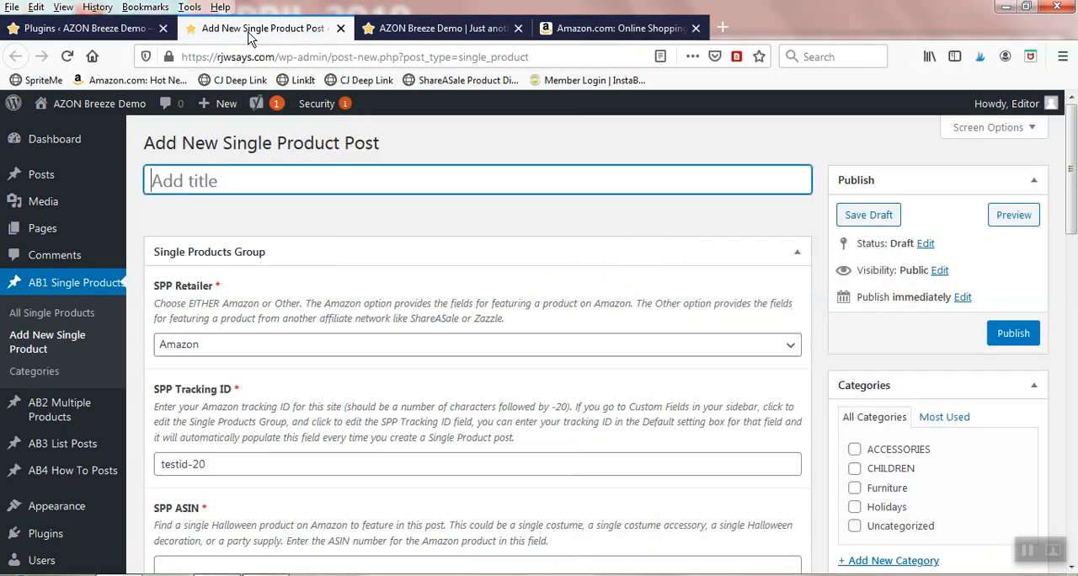
pyautogui.click(613, 32)
pyautogui.click(378, 477)
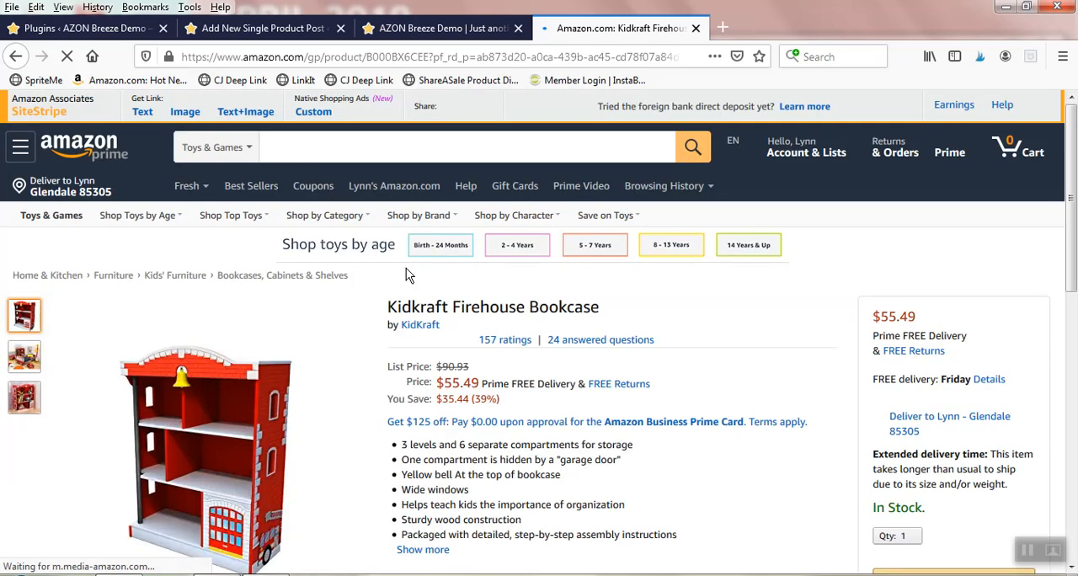
pyautogui.scroll(-2, 410, 275)
pyautogui.scroll(2, 317, 305)
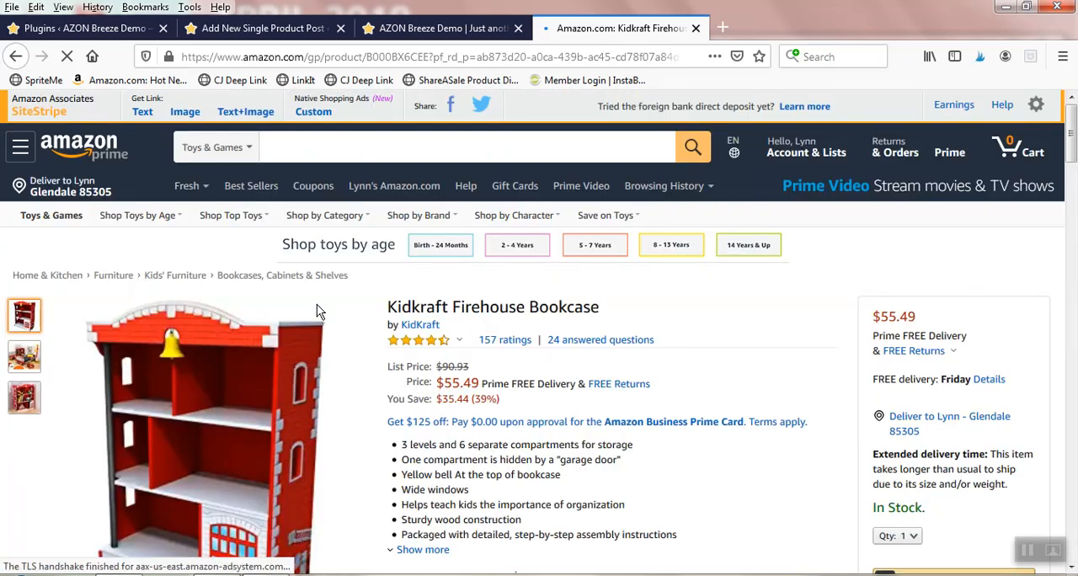
# Step: Copy "Fireman Themed Bookshelf for Kids" from the Notepad notes into the title of the new single product post
pyautogui.click(243, 29)
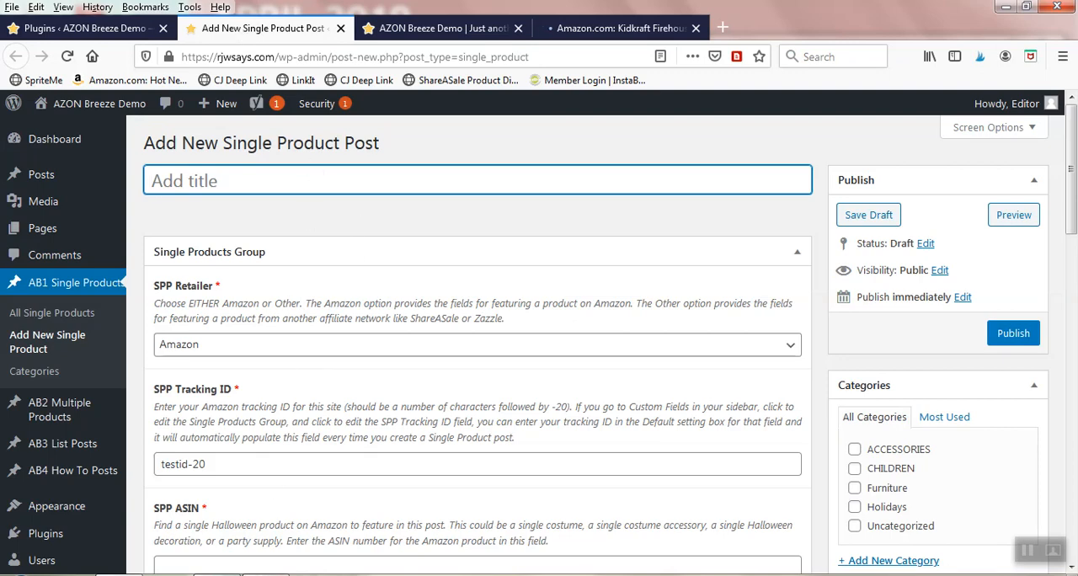
pyautogui.hotkey('alt', 'Tab')
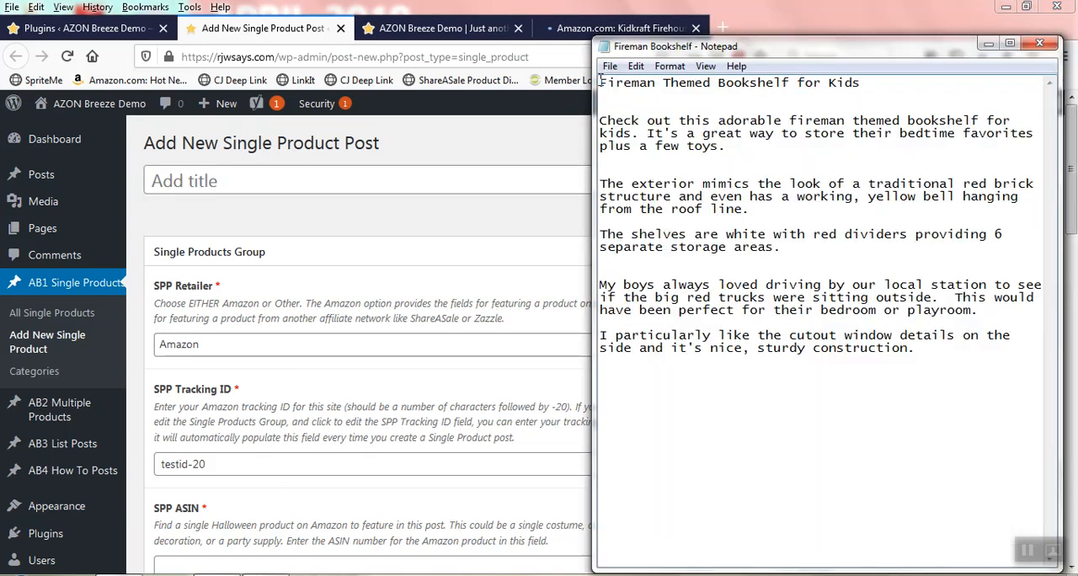
pyautogui.moveTo(600, 83); pyautogui.dragTo(860, 83)
pyautogui.rightClick(851, 85)
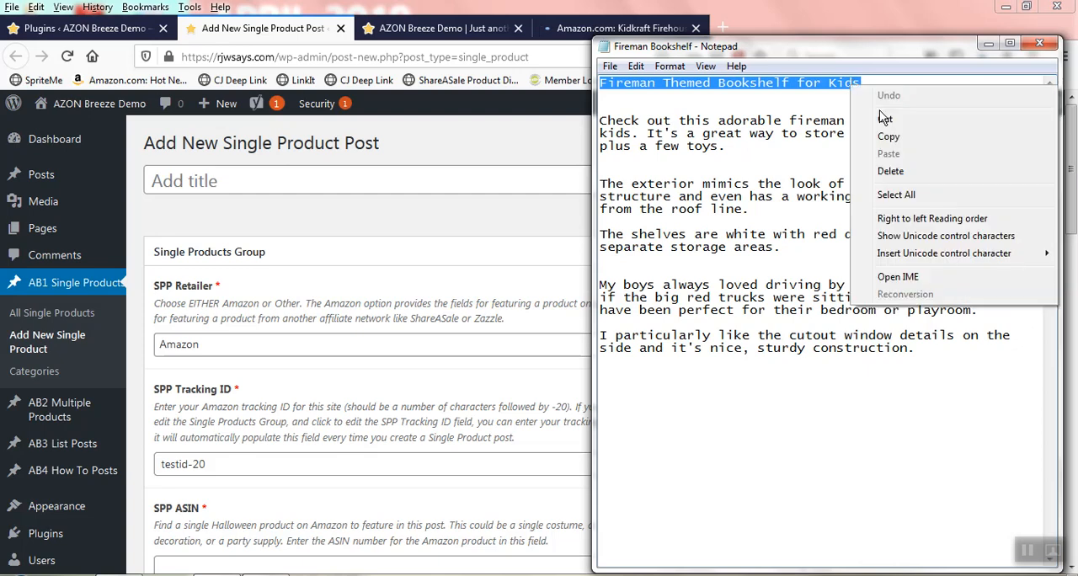
pyautogui.click(883, 139)
pyautogui.click(217, 187)
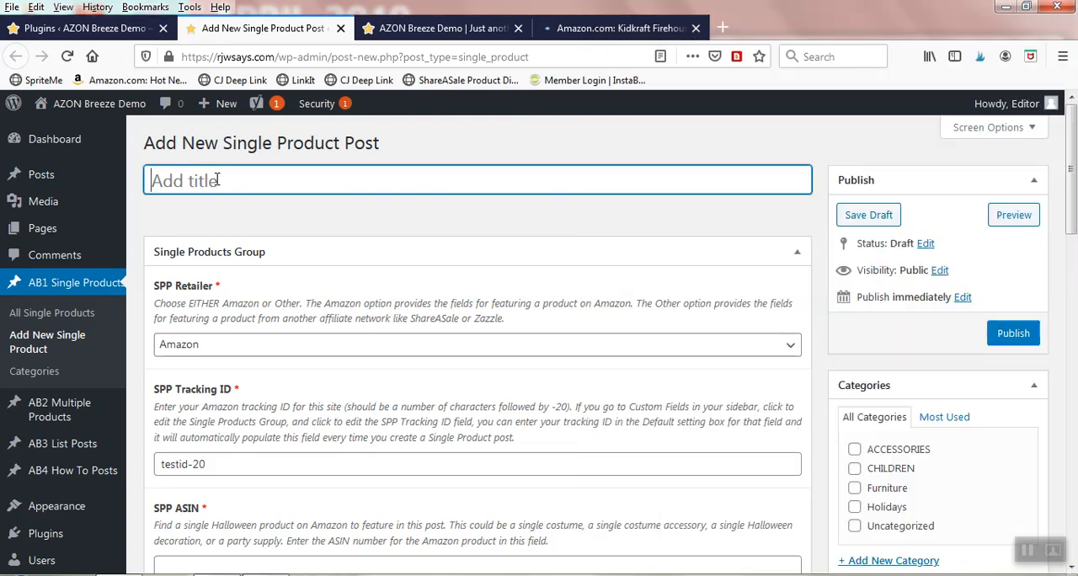
pyautogui.rightClick(217, 180)
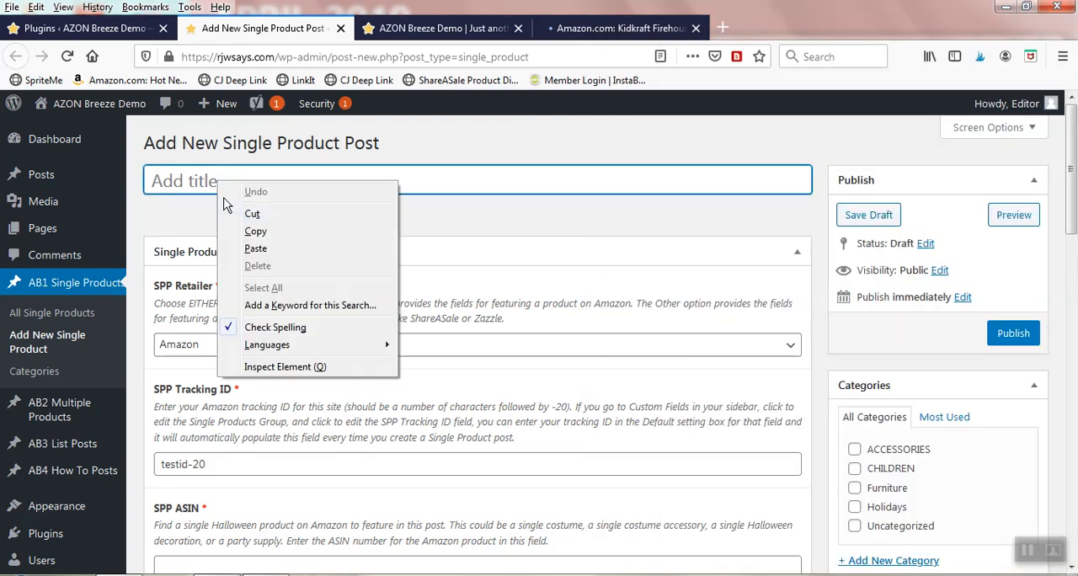
pyautogui.click(260, 244)
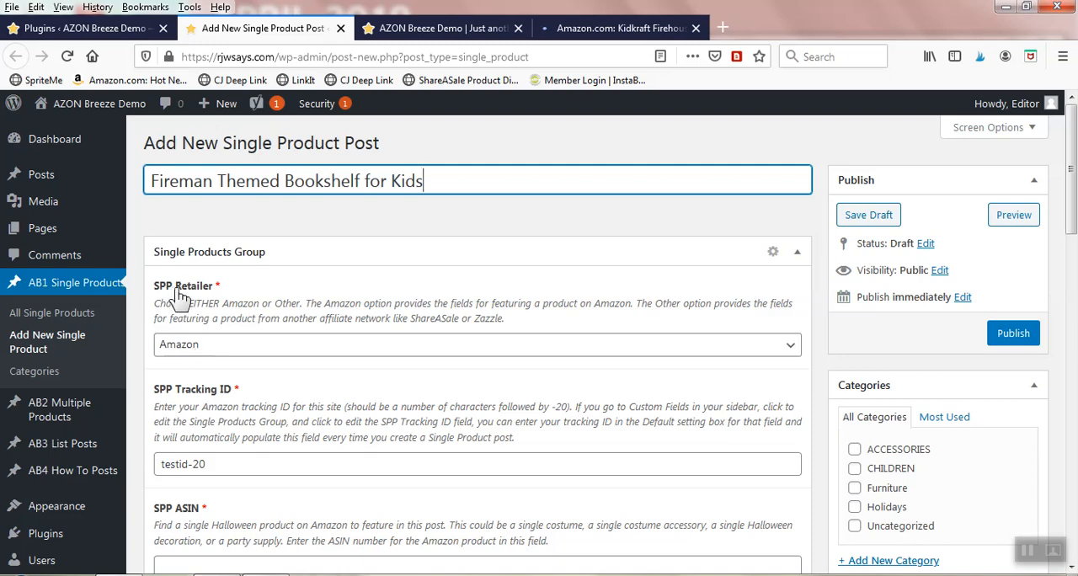
# Step: Switch the SPP Retailer to Other to show its alternative fields, and set it back to Amazon
pyautogui.click(256, 354)
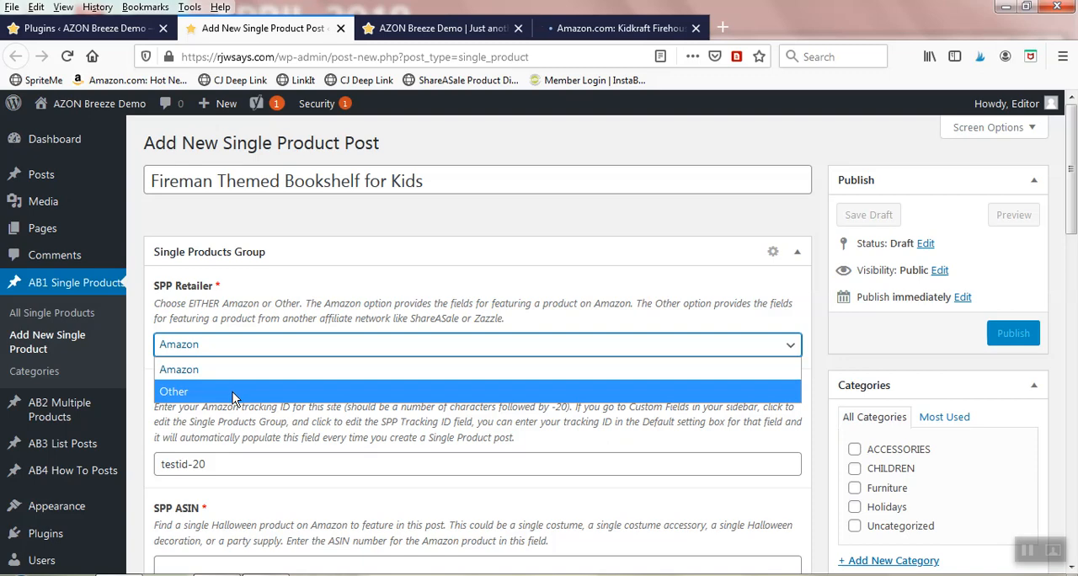
pyautogui.click(233, 392)
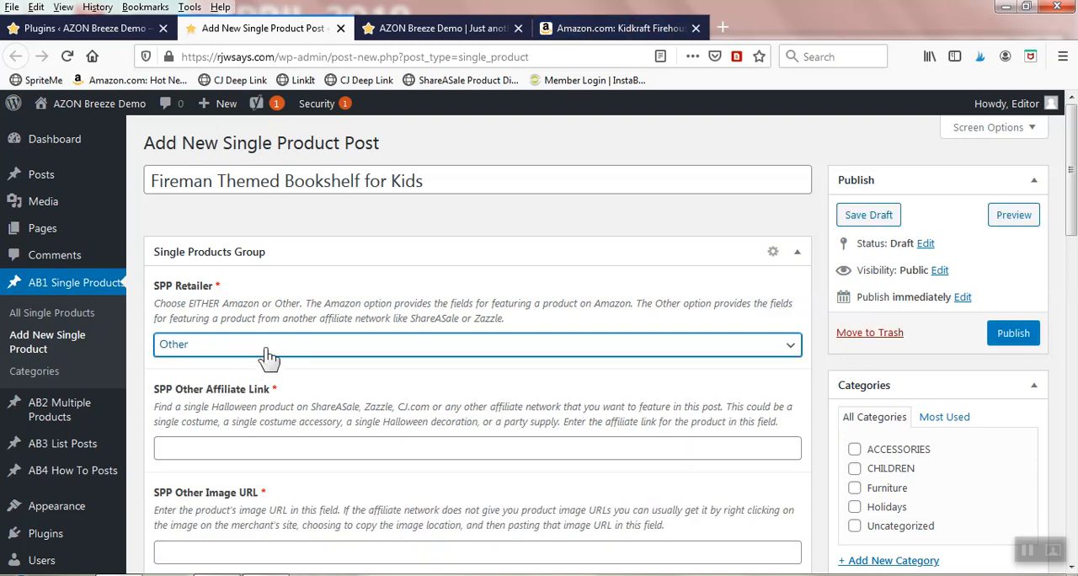
pyautogui.click(266, 357)
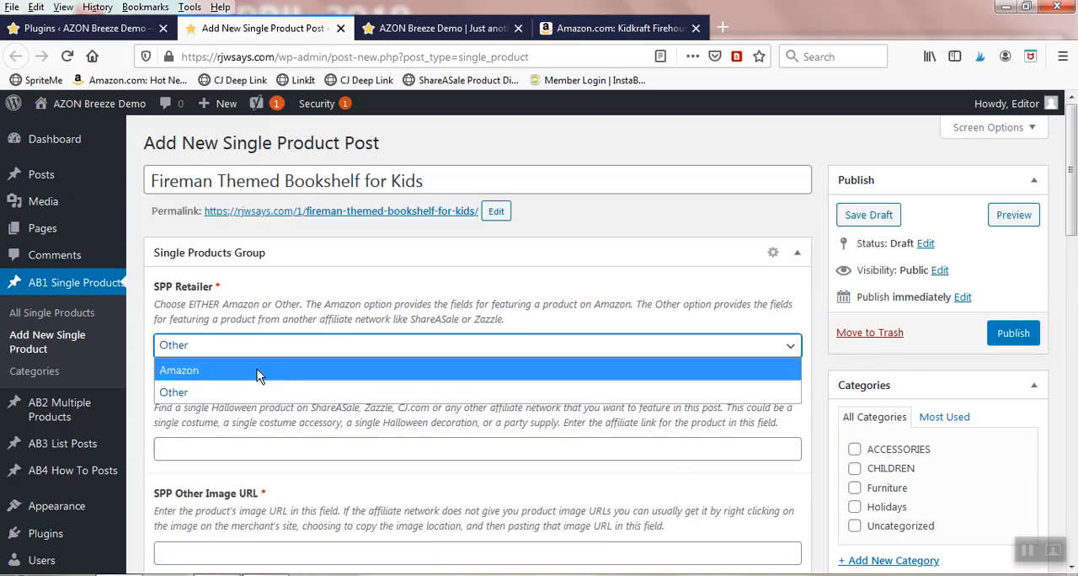
pyautogui.click(257, 369)
# Step: Copy the ASIN B000BX6CEE from the Kidkraft Firehouse Bookcase page's Amazon address into the post's SPP ASIN field
pyautogui.scroll(-3, 289, 331)
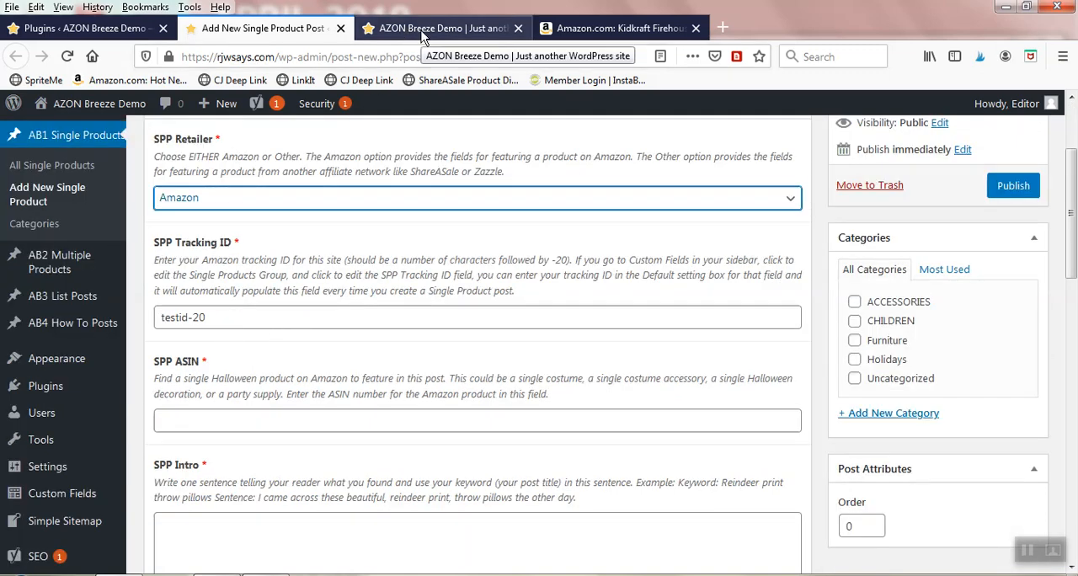
pyautogui.click(575, 29)
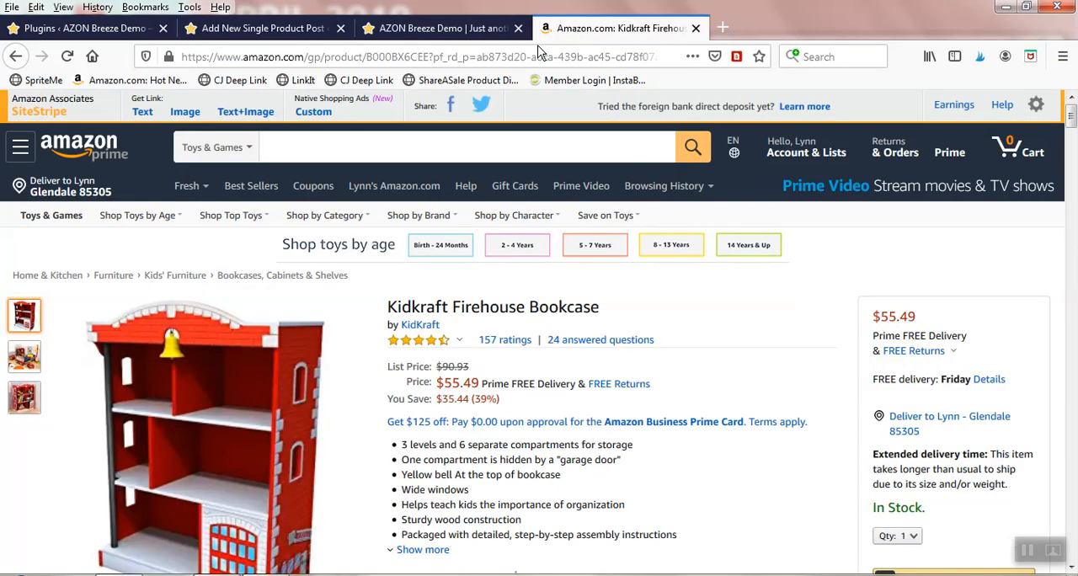
pyautogui.doubleClick(401, 58)
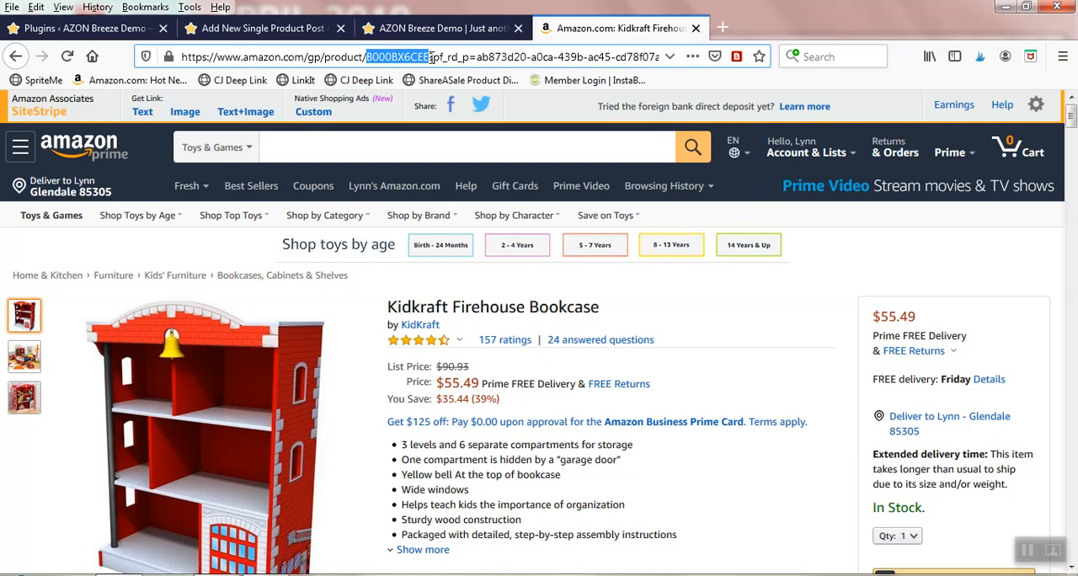
pyautogui.rightClick(396, 65)
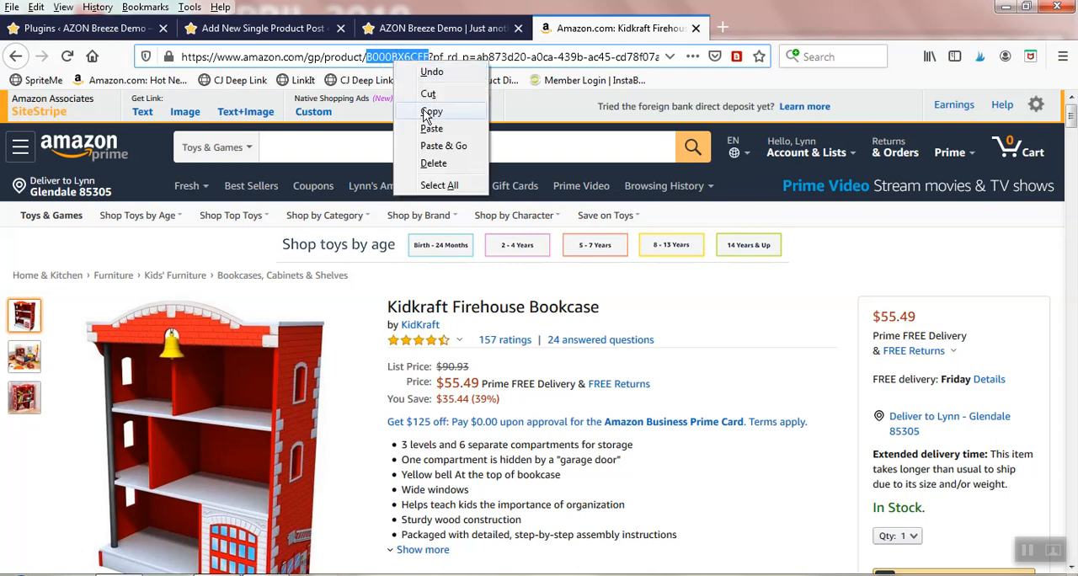
pyautogui.click(422, 110)
pyautogui.click(273, 32)
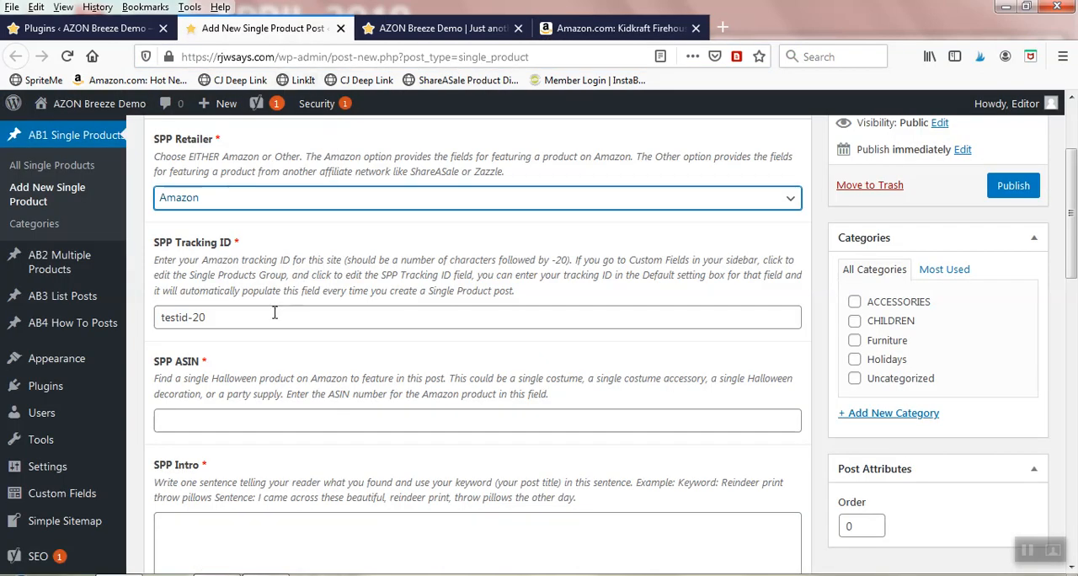
pyautogui.rightClick(180, 422)
pyautogui.click(220, 487)
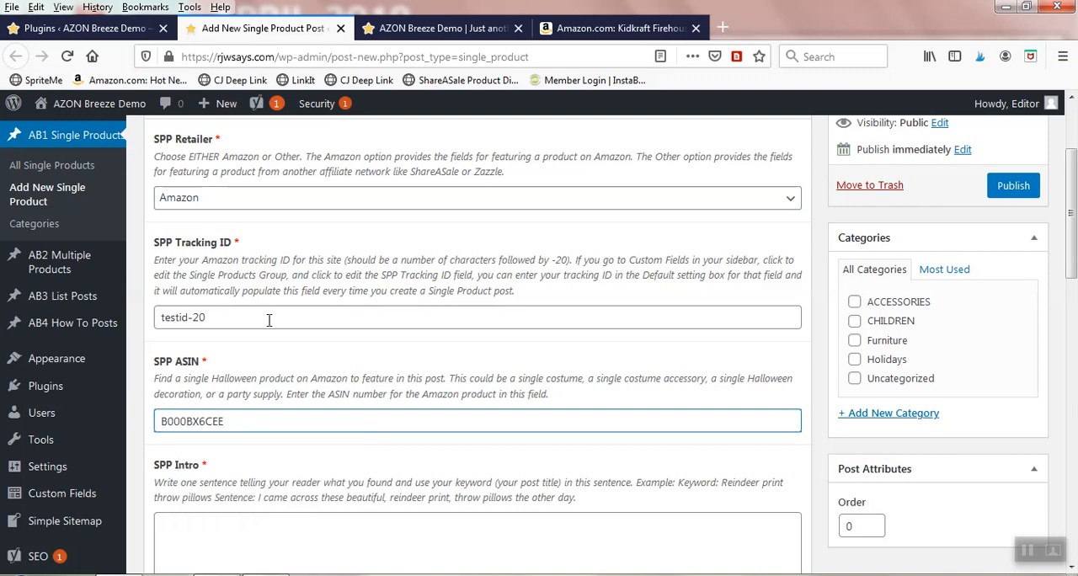
# Step: Fill SPP Intro with the Notepad paragraph beginning "Check out this adorable fireman themed bookshelf for kids" and ending "plus a few toys."
pyautogui.scroll(-3, 272, 332)
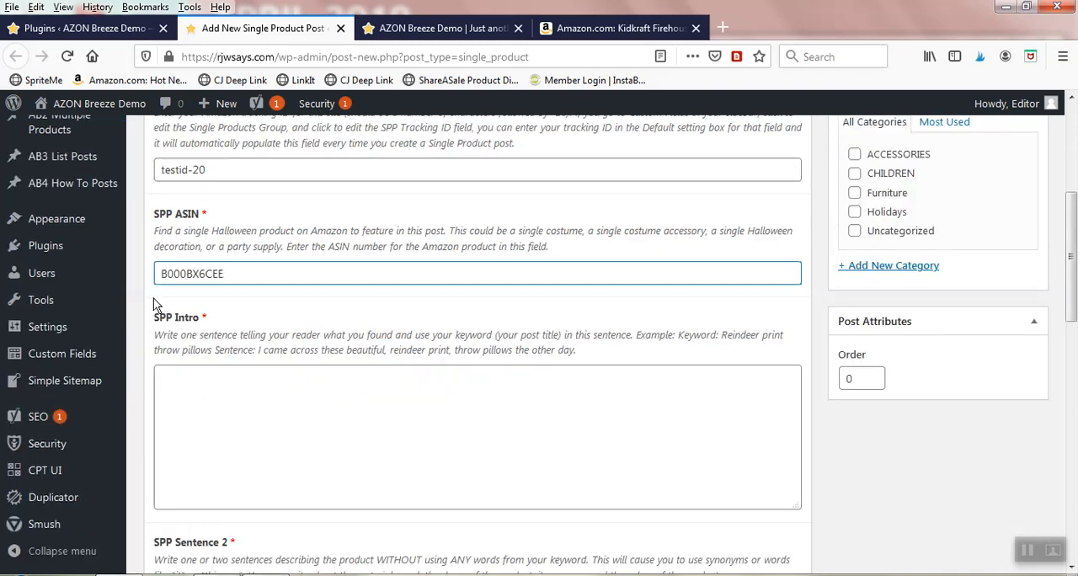
pyautogui.click(166, 383)
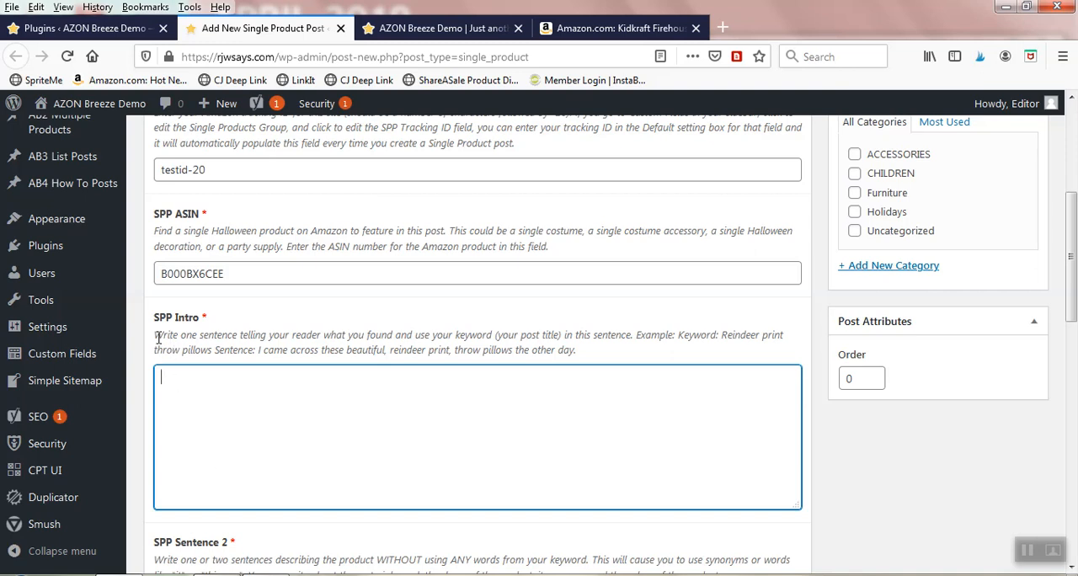
pyautogui.moveTo(156, 334); pyautogui.dragTo(587, 361)
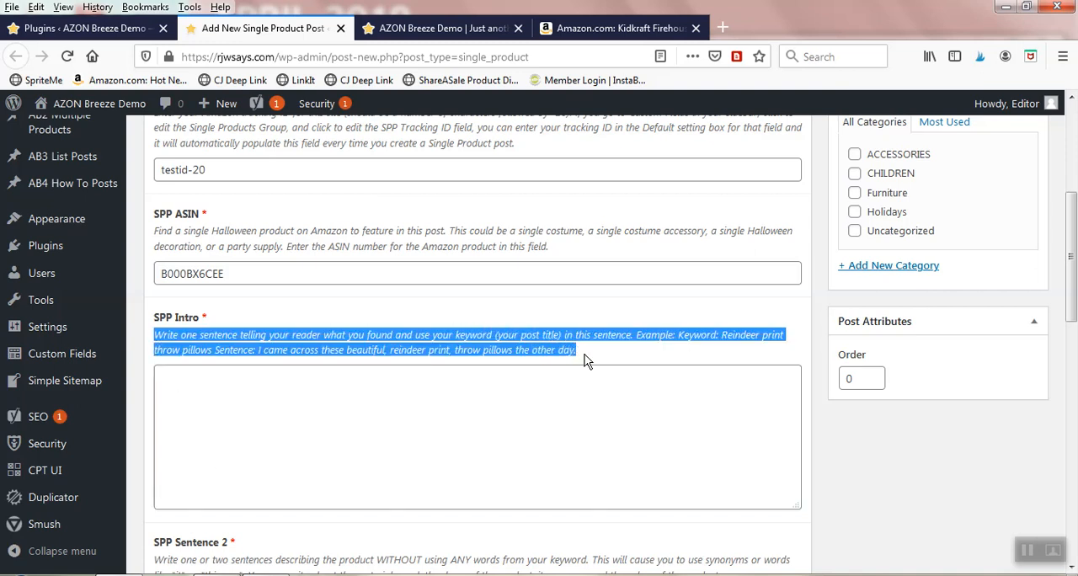
pyautogui.click(174, 382)
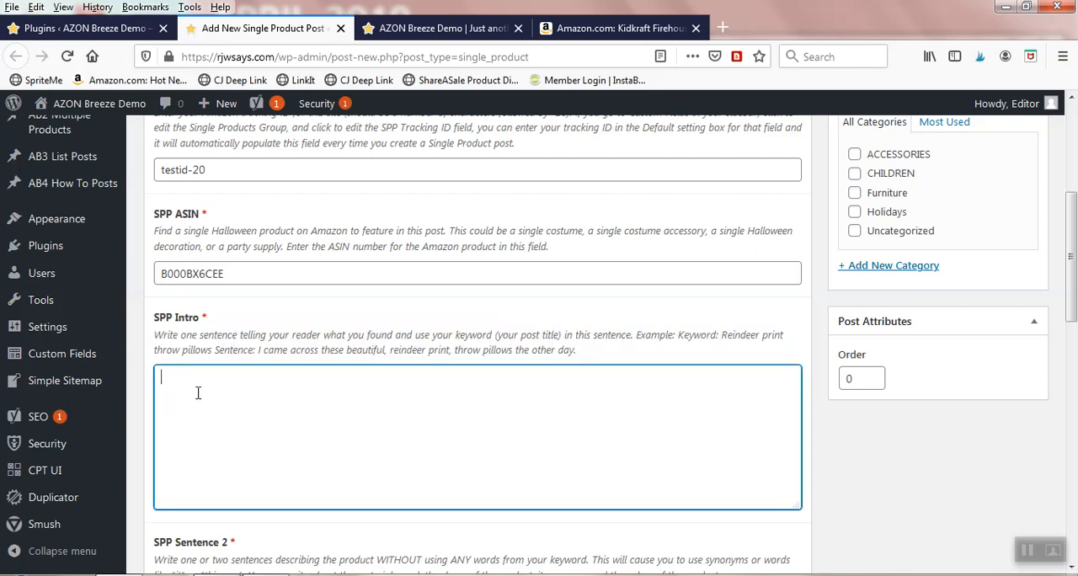
pyautogui.hotkey('alt', 'Tab')
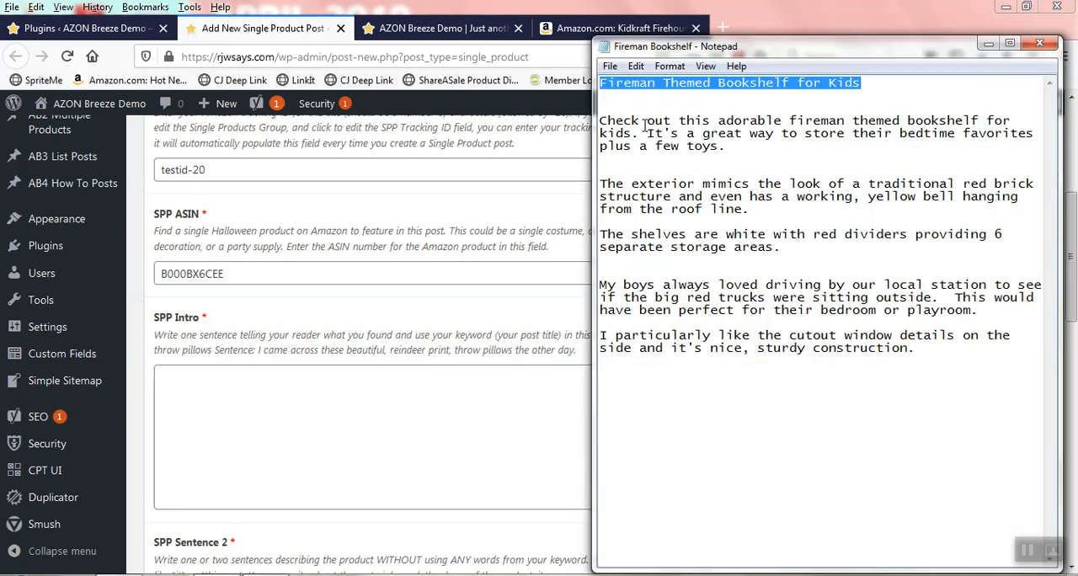
pyautogui.moveTo(601, 122); pyautogui.dragTo(726, 146)
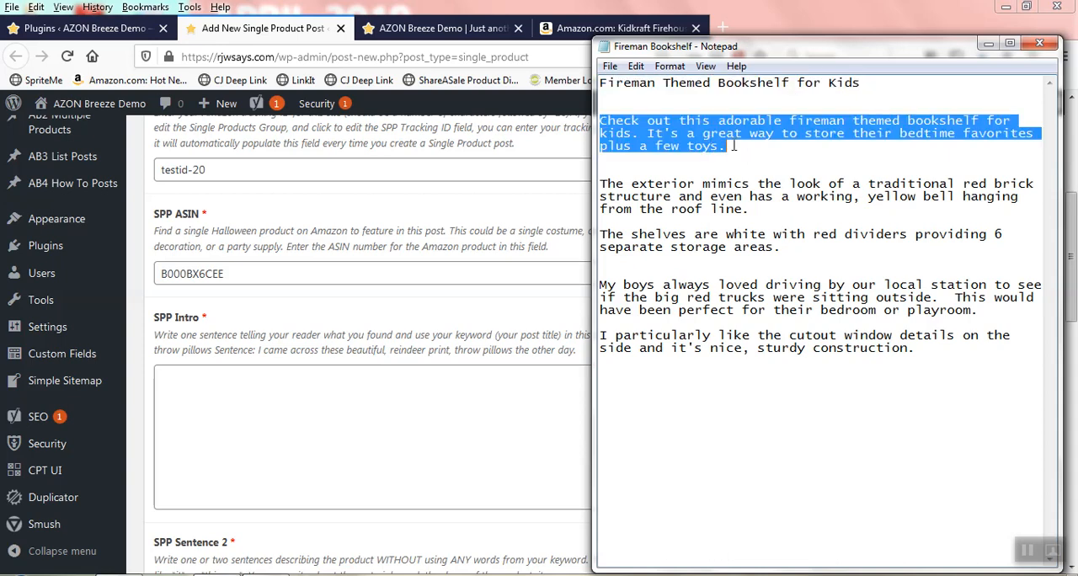
pyautogui.rightClick(733, 145)
pyautogui.click(711, 200)
pyautogui.click(193, 375)
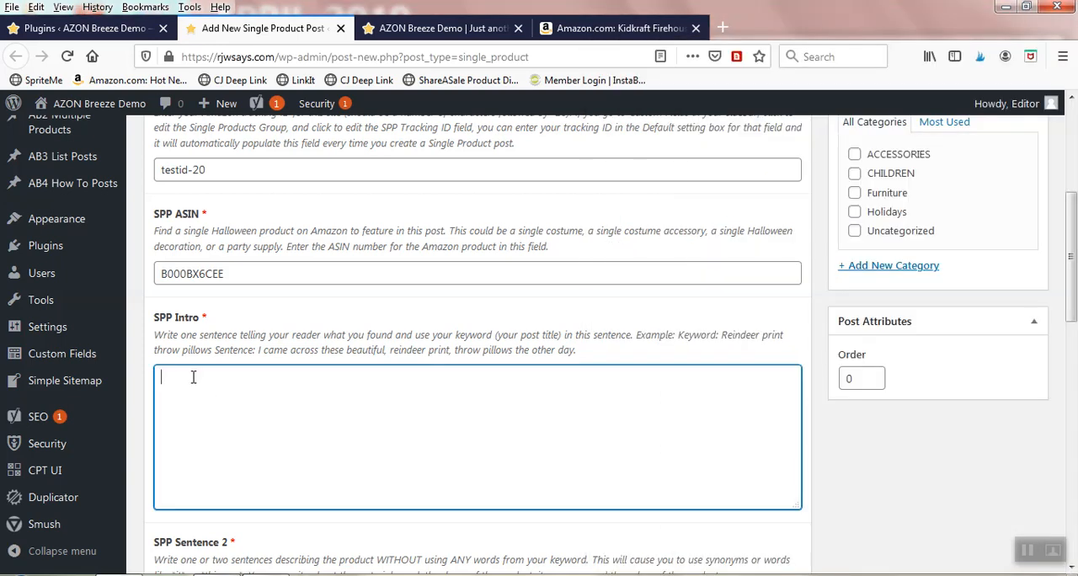
pyautogui.rightClick(192, 377)
pyautogui.click(234, 445)
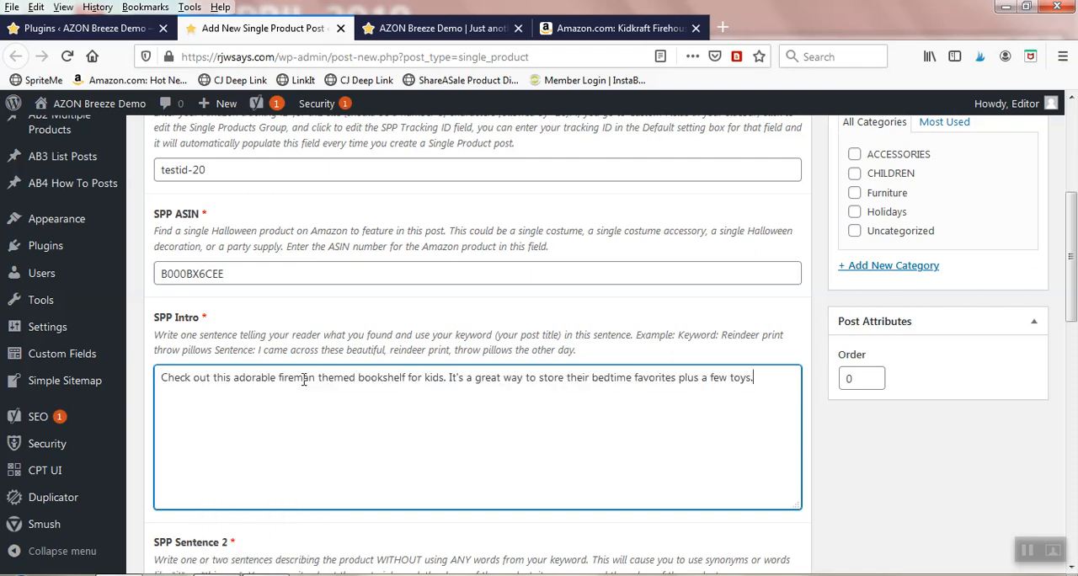
# Step: Copy the two Notepad paragraphs from "The exterior mimics the look" through "6 separate storage areas." into SPP Sentence 2
pyautogui.scroll(-3, 304, 380)
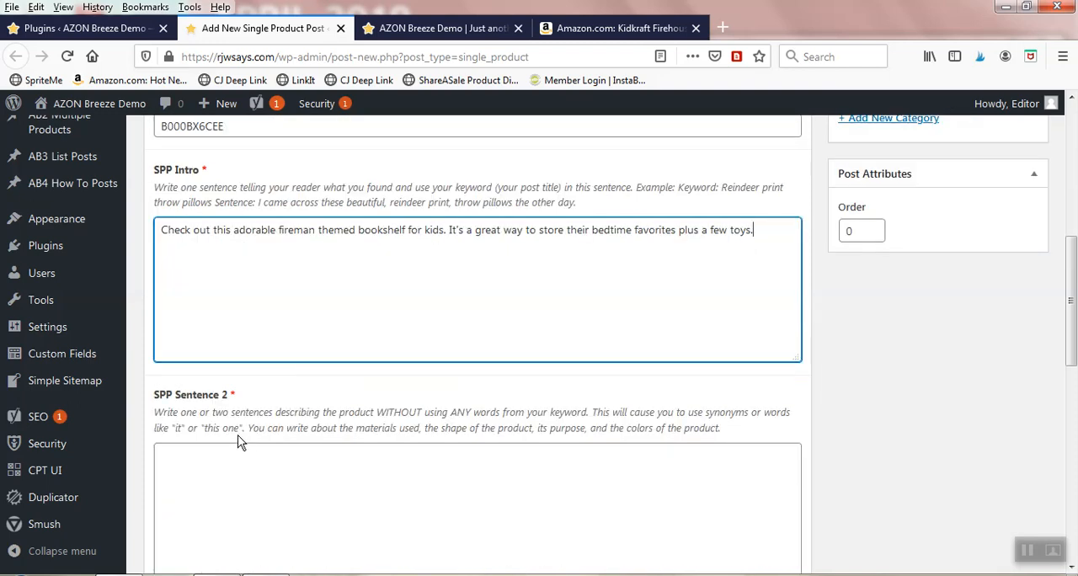
pyautogui.scroll(-3, 239, 438)
pyautogui.click(184, 311)
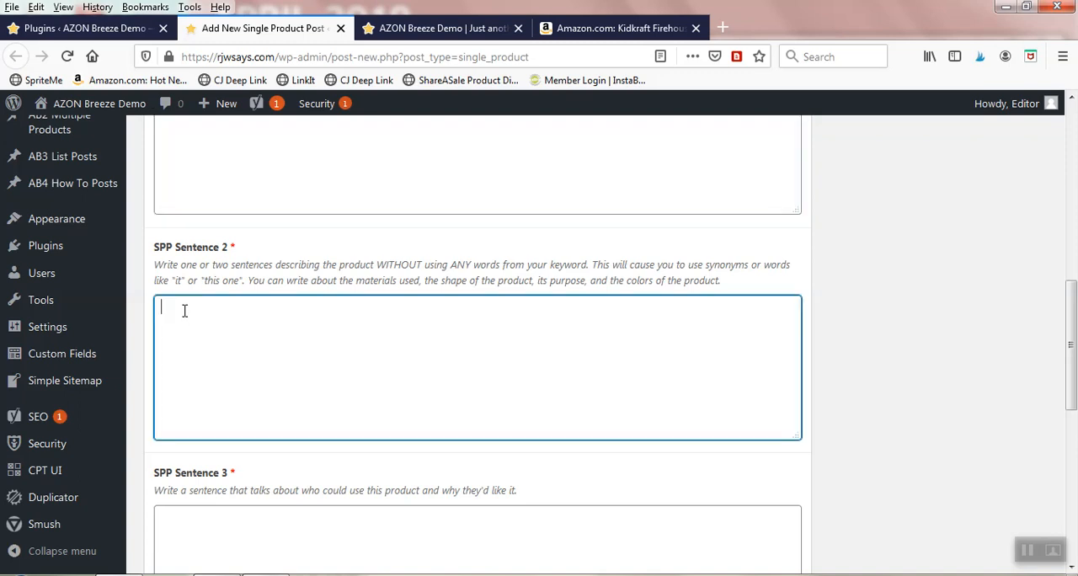
pyautogui.rightClick(218, 575)
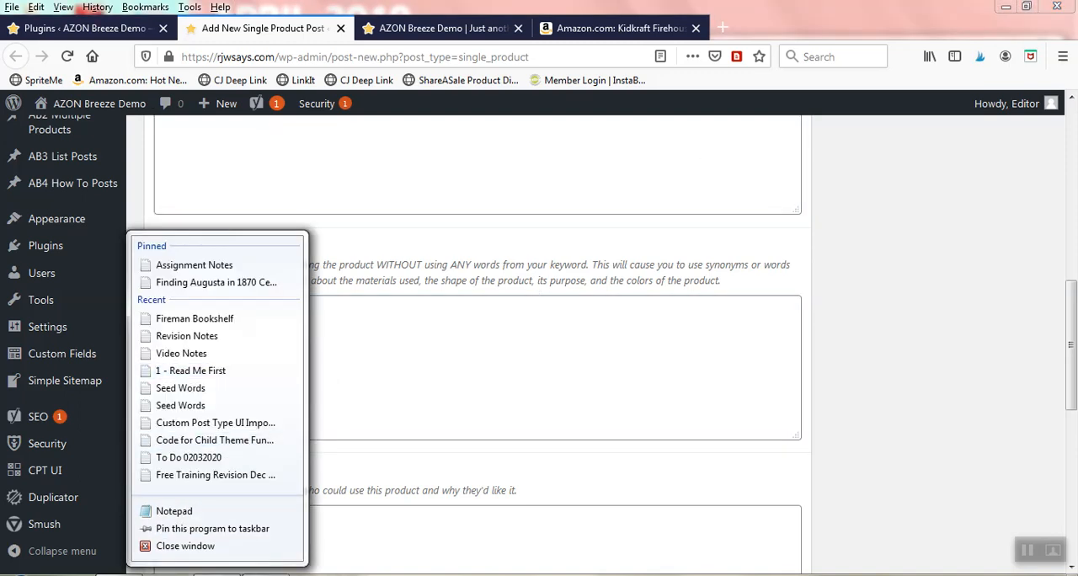
pyautogui.click(348, 519)
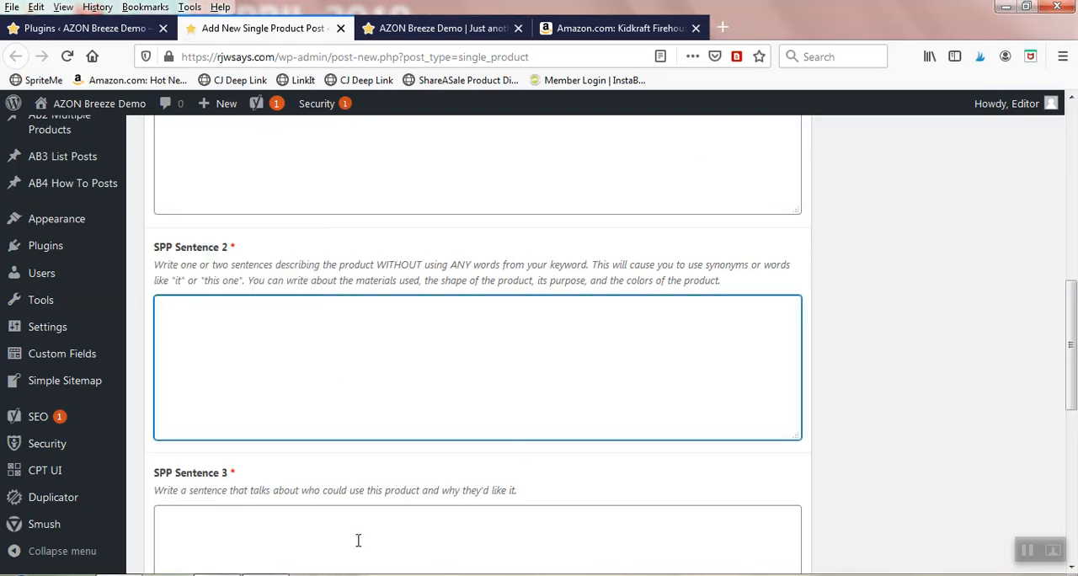
pyautogui.click(218, 575)
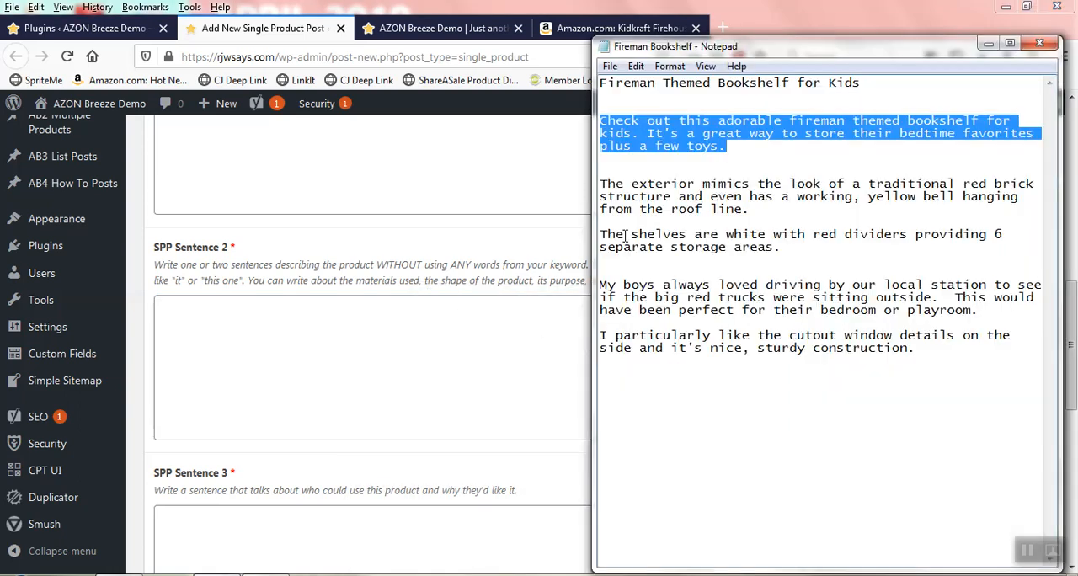
pyautogui.moveTo(602, 184); pyautogui.dragTo(802, 246)
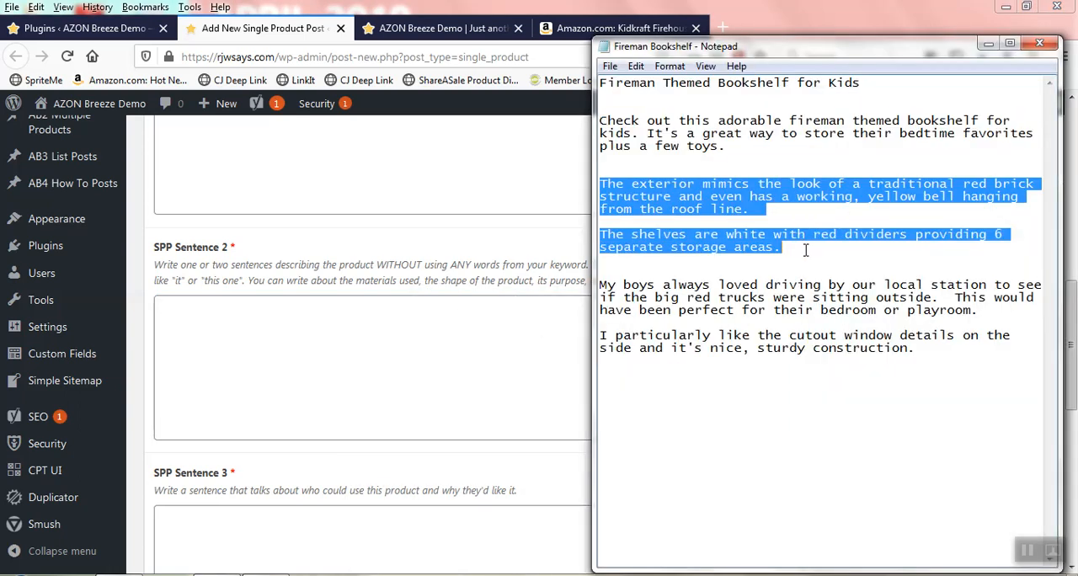
pyautogui.rightClick(696, 204)
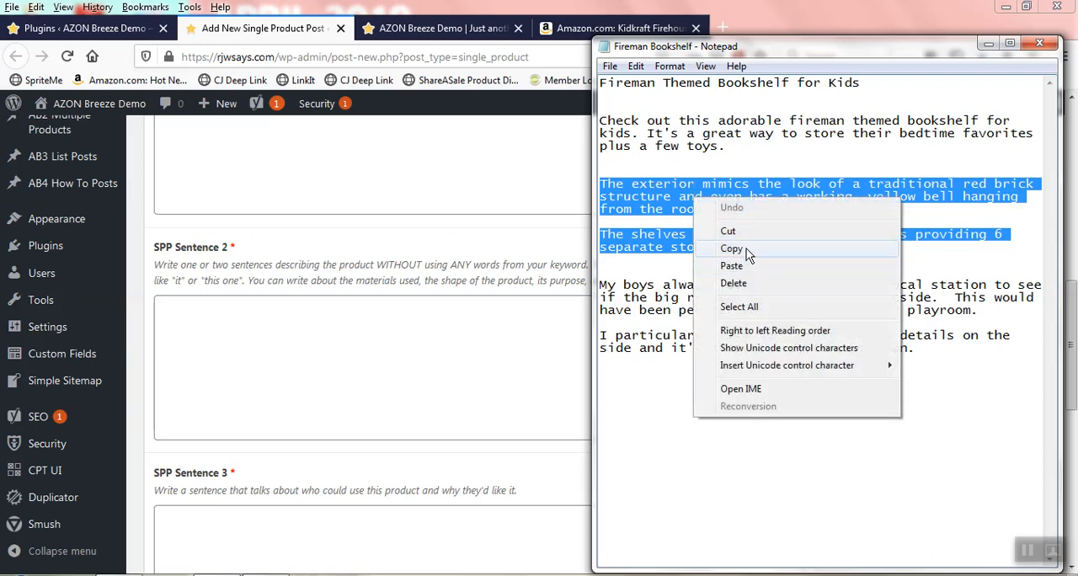
pyautogui.click(749, 248)
pyautogui.click(216, 329)
pyautogui.rightClick(217, 328)
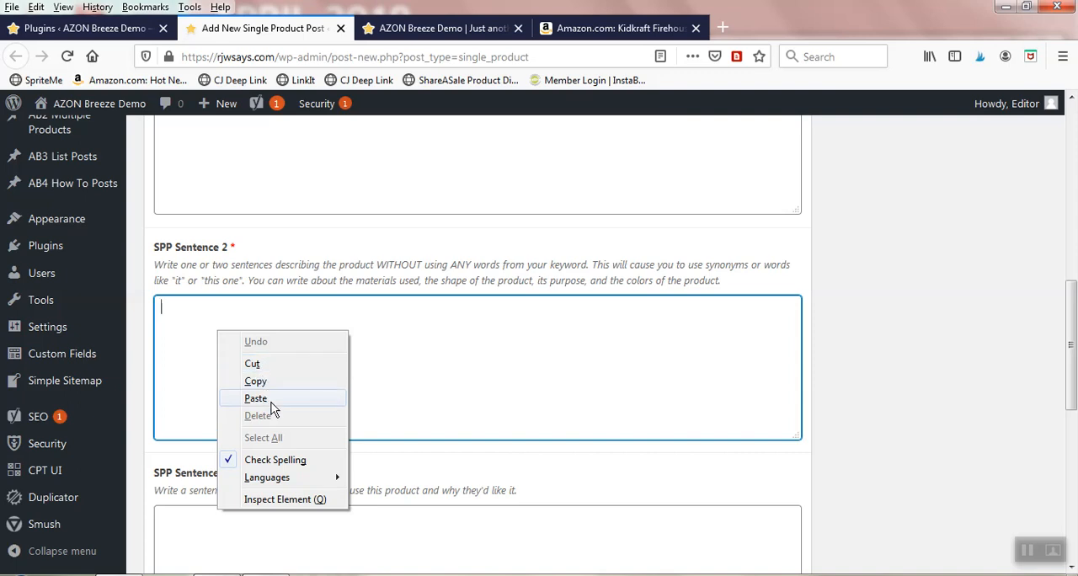
pyautogui.click(276, 403)
# Step: Copy the Notepad paragraph from "My boys always loved driving by our local station" through "bedroom or playroom." into SPP Sentence 3
pyautogui.scroll(-3, 335, 335)
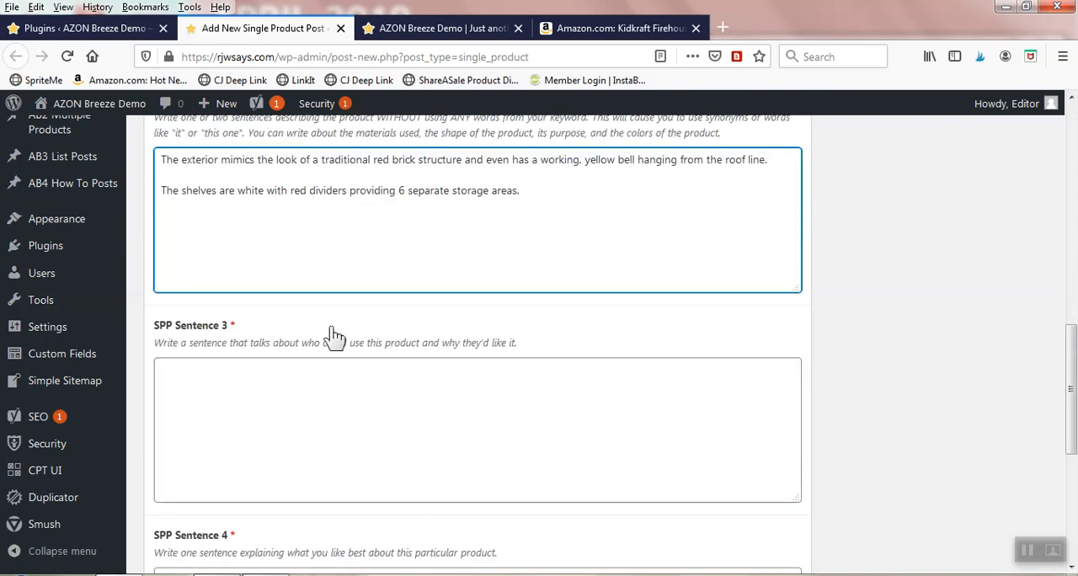
pyautogui.click(198, 384)
pyautogui.hotkey('alt', 'Tab')
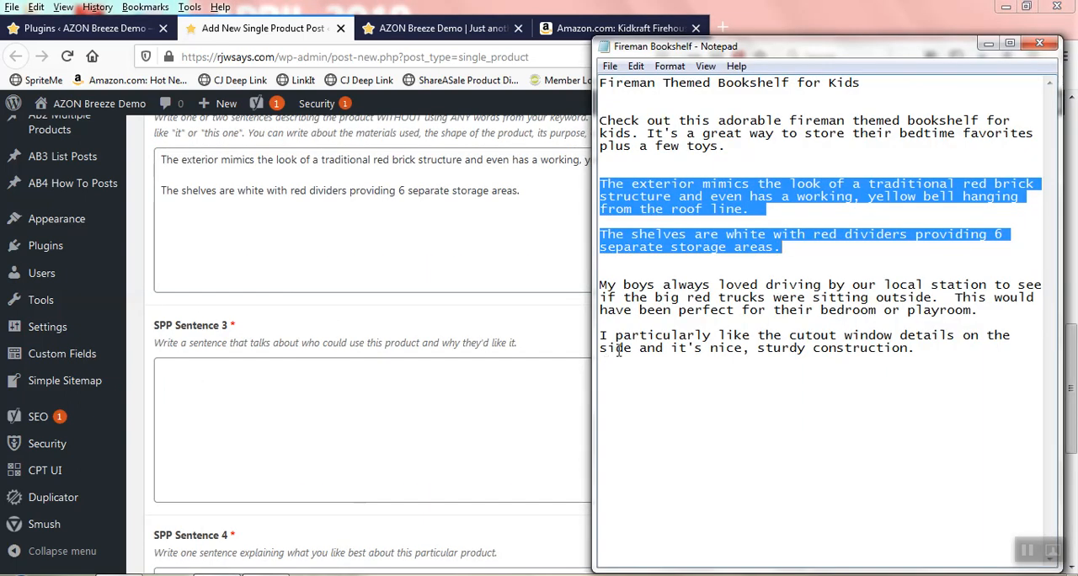
pyautogui.moveTo(601, 287); pyautogui.dragTo(978, 312)
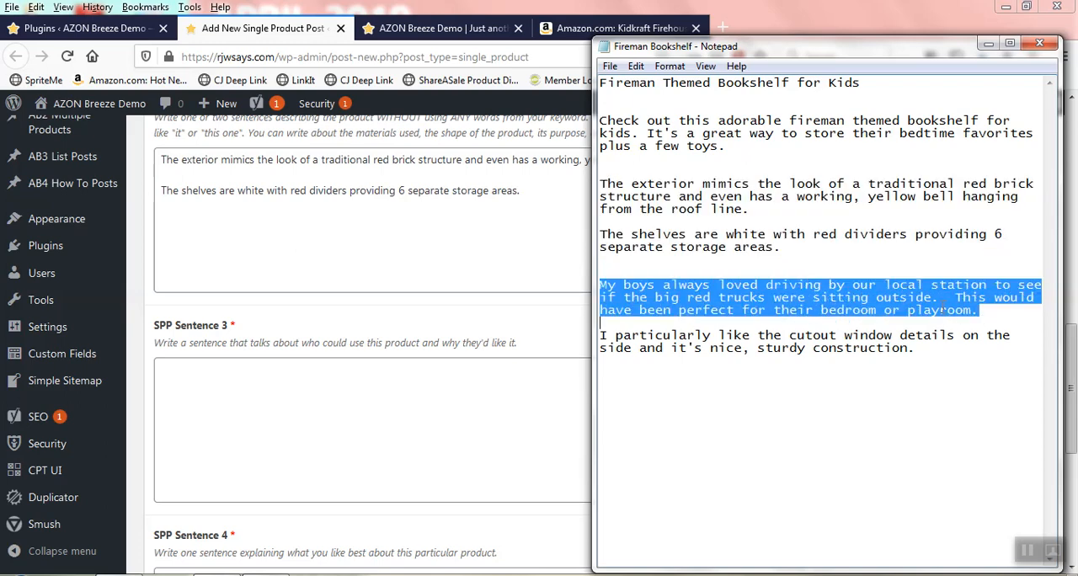
pyautogui.rightClick(872, 309)
pyautogui.click(919, 360)
pyautogui.hotkey('alt', 'Tab')
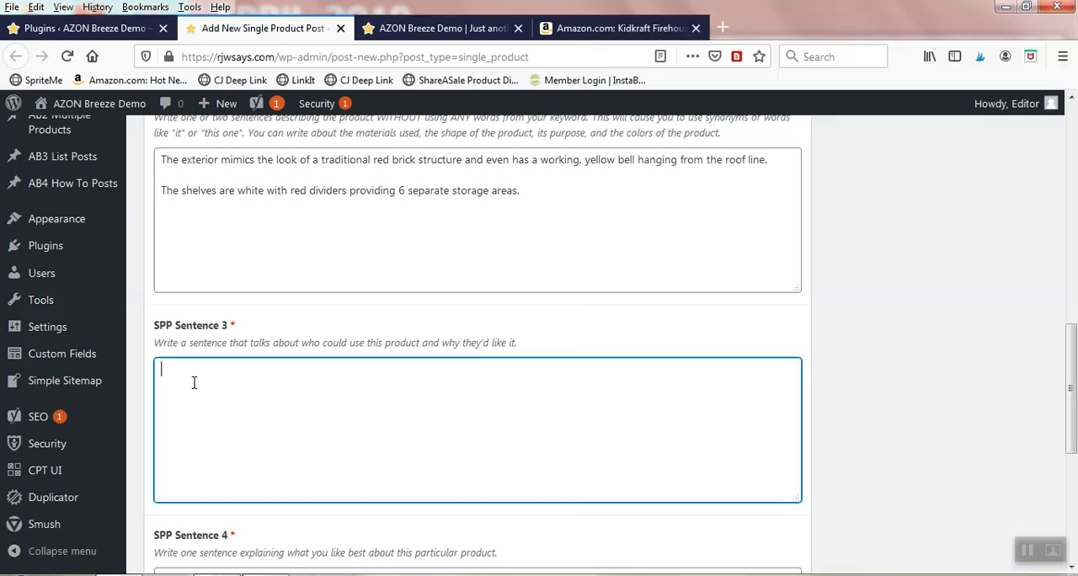
pyautogui.rightClick(194, 383)
pyautogui.click(233, 453)
# Step: Fill SPP Sentence 4 with the Notepad line "I particularly like the cutout window details on the side and it's nice, sturdy construction."
pyautogui.scroll(-3, 309, 390)
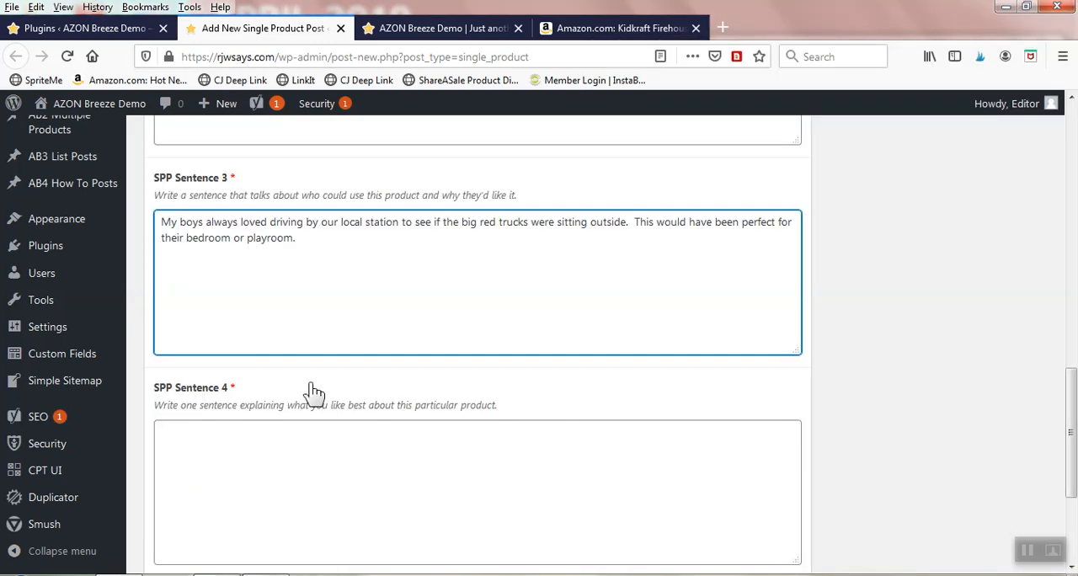
pyautogui.scroll(-3, 306, 378)
pyautogui.click(189, 280)
pyautogui.hotkey('alt', 'Tab')
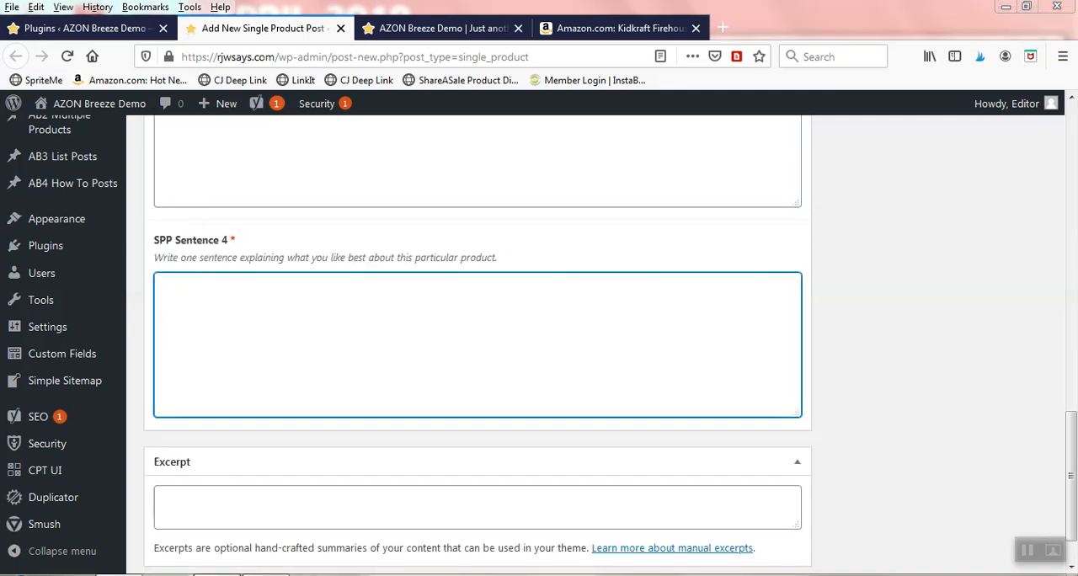
pyautogui.moveTo(601, 336); pyautogui.dragTo(936, 348)
pyautogui.rightClick(843, 352)
pyautogui.click(878, 397)
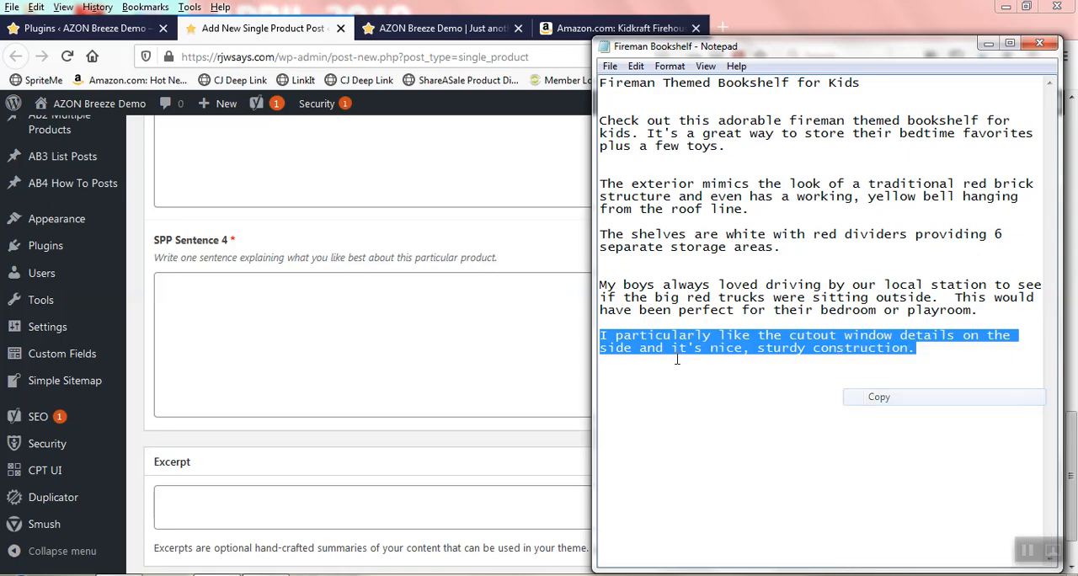
pyautogui.rightClick(255, 307)
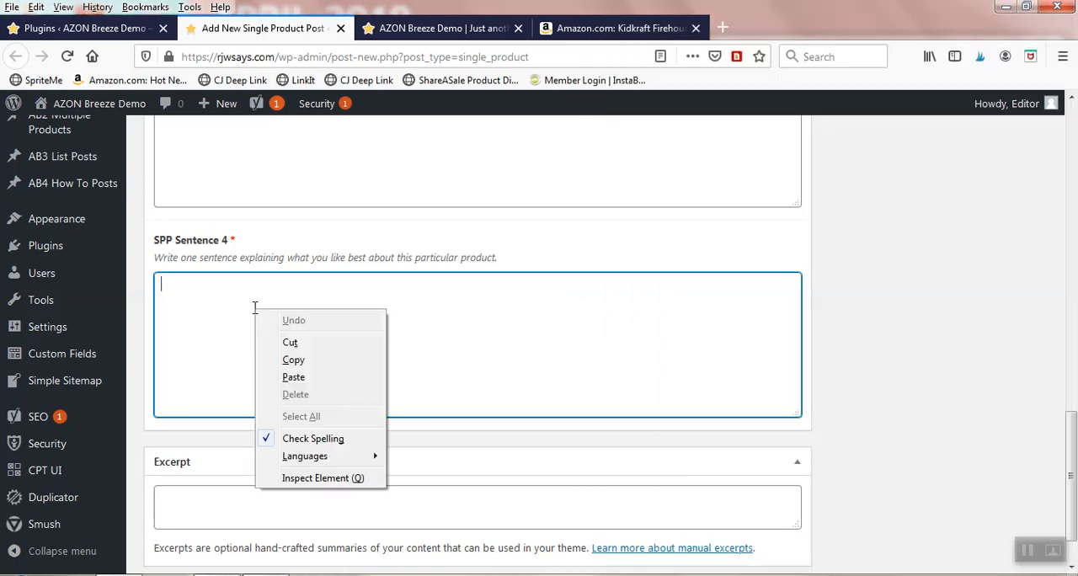
pyautogui.click(293, 378)
# Step: Copy the full SPP Intro text into the post's Excerpt field
pyautogui.scroll(15, 278, 345)
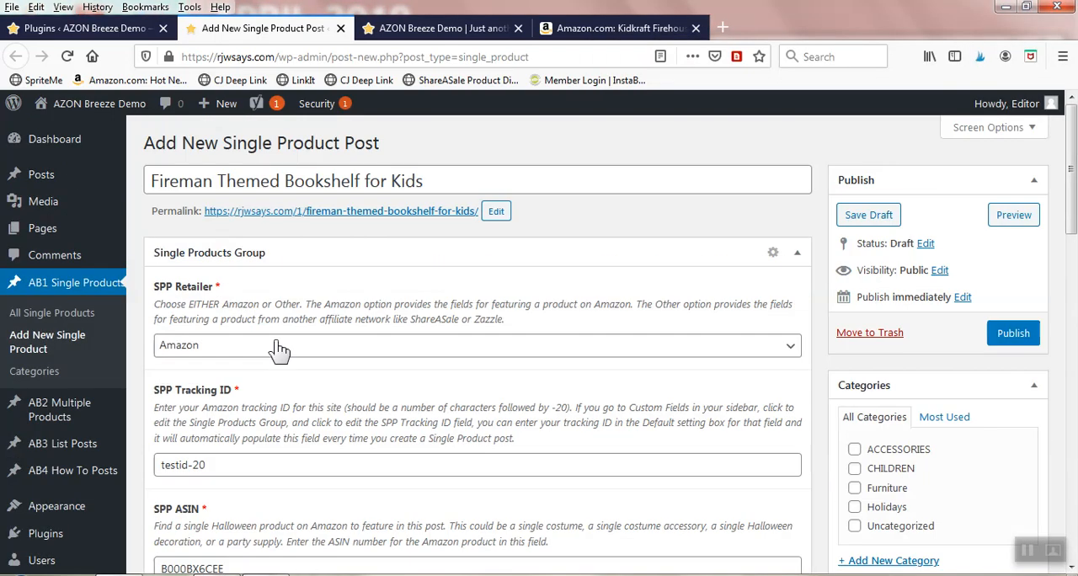
pyautogui.scroll(-3, 243, 367)
pyautogui.click(242, 372)
pyautogui.hotkey('ctrl', 'a')
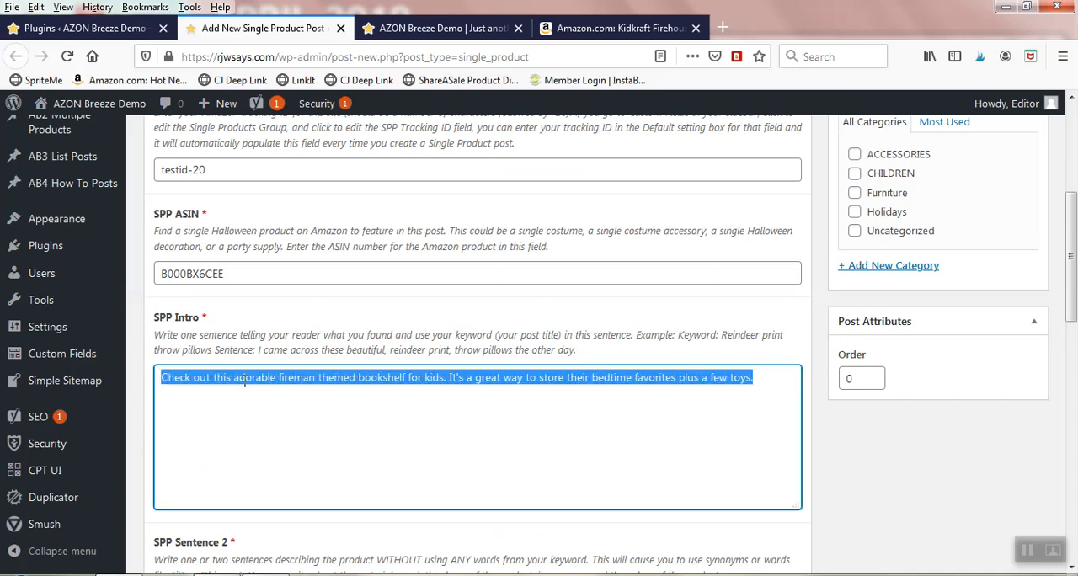
pyautogui.rightClick(244, 379)
pyautogui.click(287, 188)
pyautogui.scroll(-10, 348, 351)
pyautogui.scroll(-2, 348, 351)
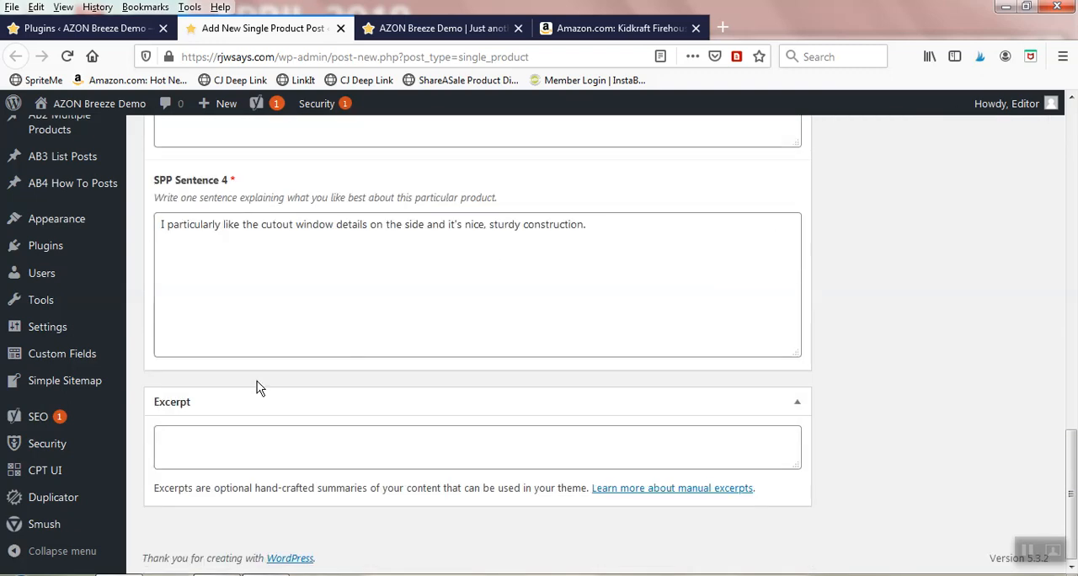
pyautogui.click(181, 447)
pyautogui.rightClick(179, 440)
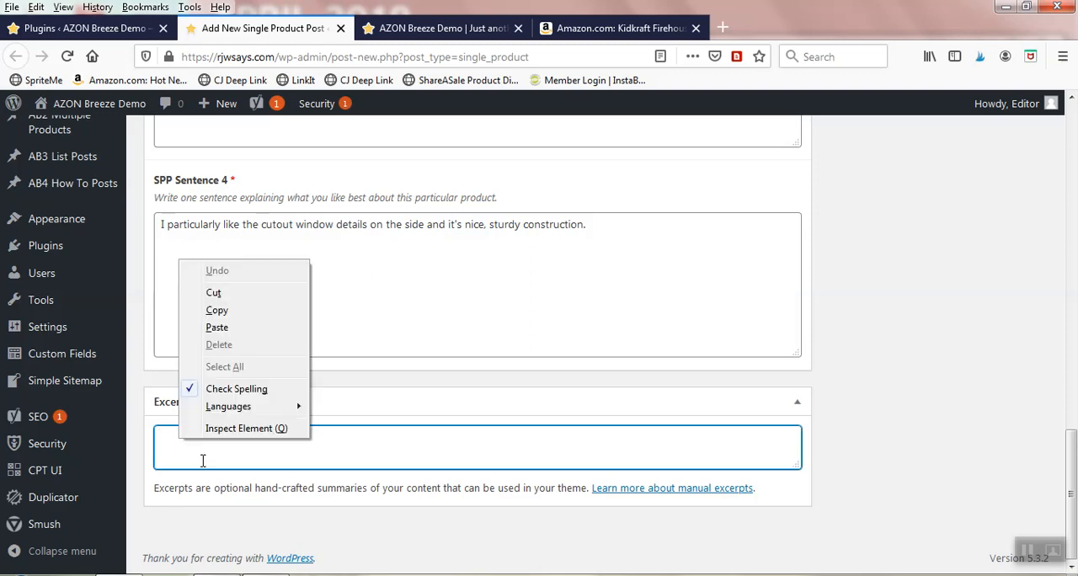
pyautogui.click(217, 327)
pyautogui.scroll(12, 865, 352)
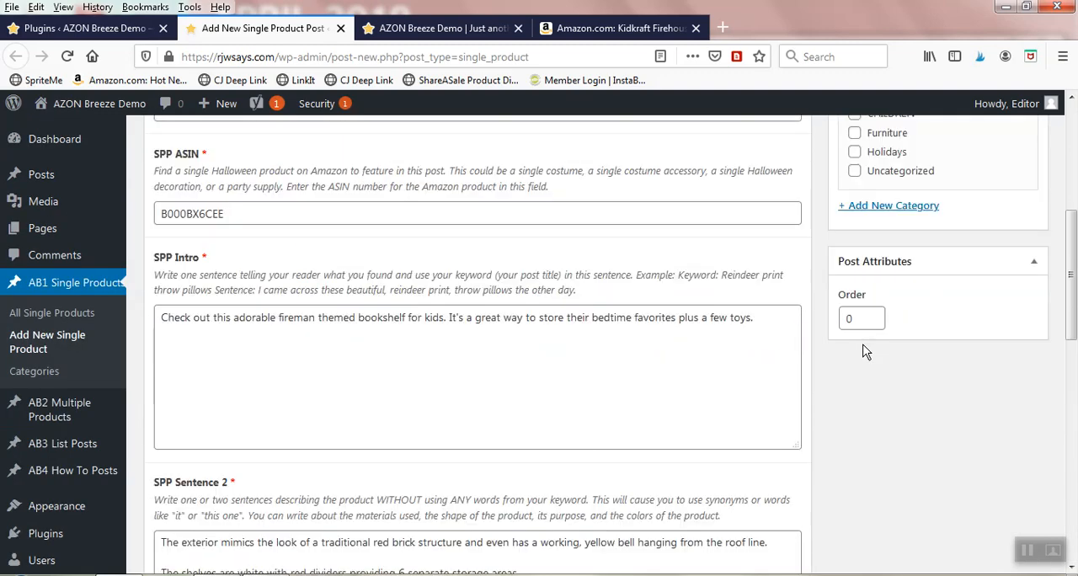
# Step: Assign the post to the CHILDREN category and publish it
pyautogui.click(855, 262)
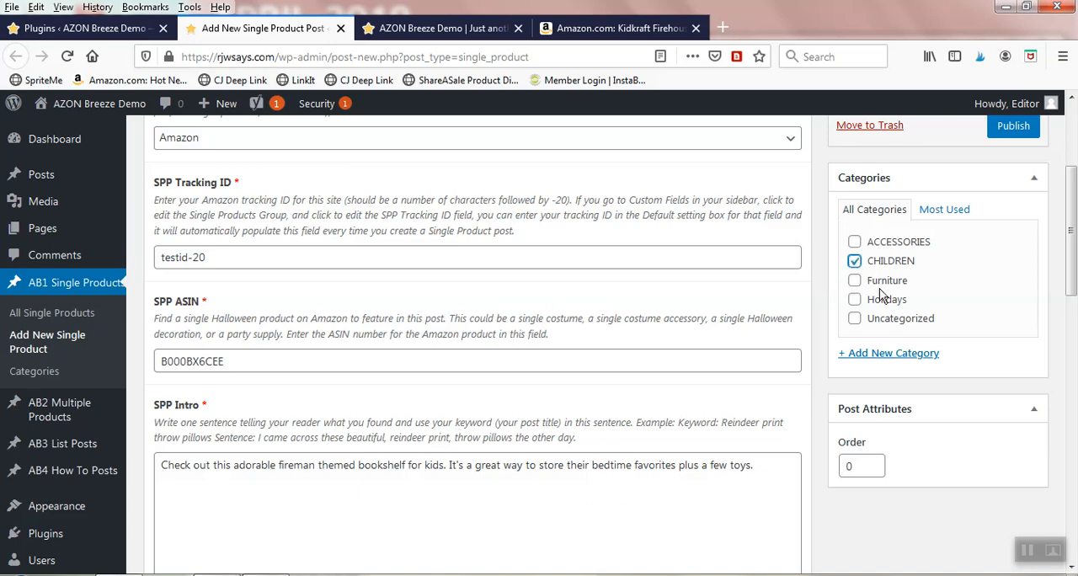
pyautogui.scroll(3, 896, 330)
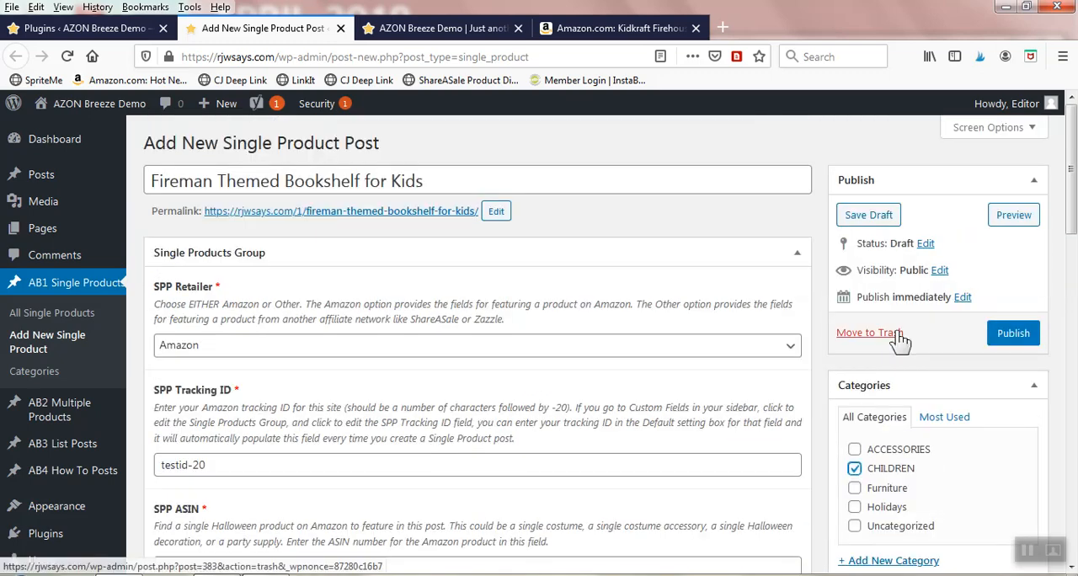
pyautogui.click(1010, 342)
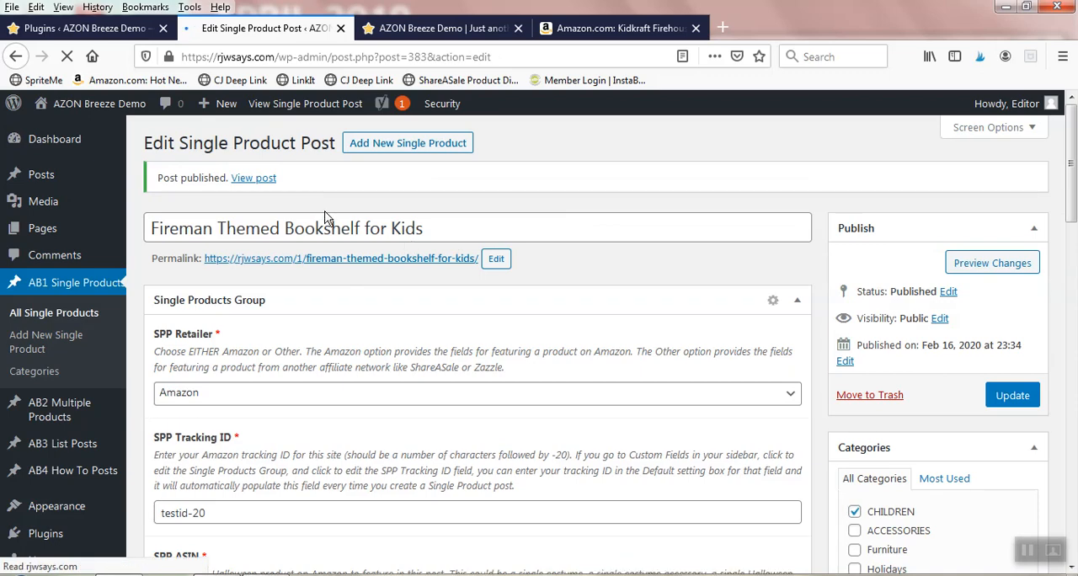
# Step: Open the published post in a new browser tab and examine its product image, description text and Amazon price button
pyautogui.rightClick(252, 182)
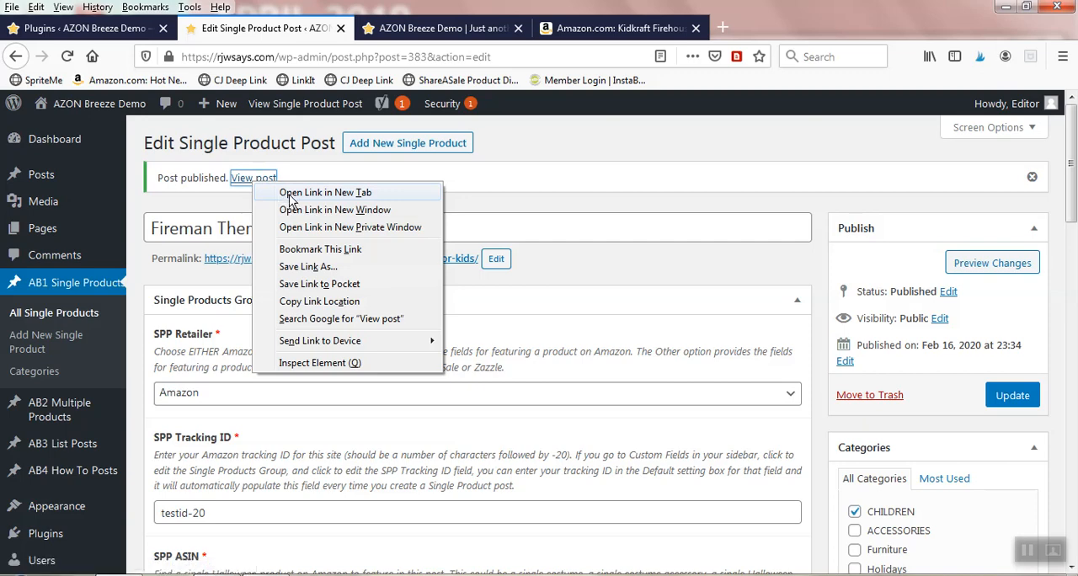
pyautogui.click(290, 195)
pyautogui.click(398, 31)
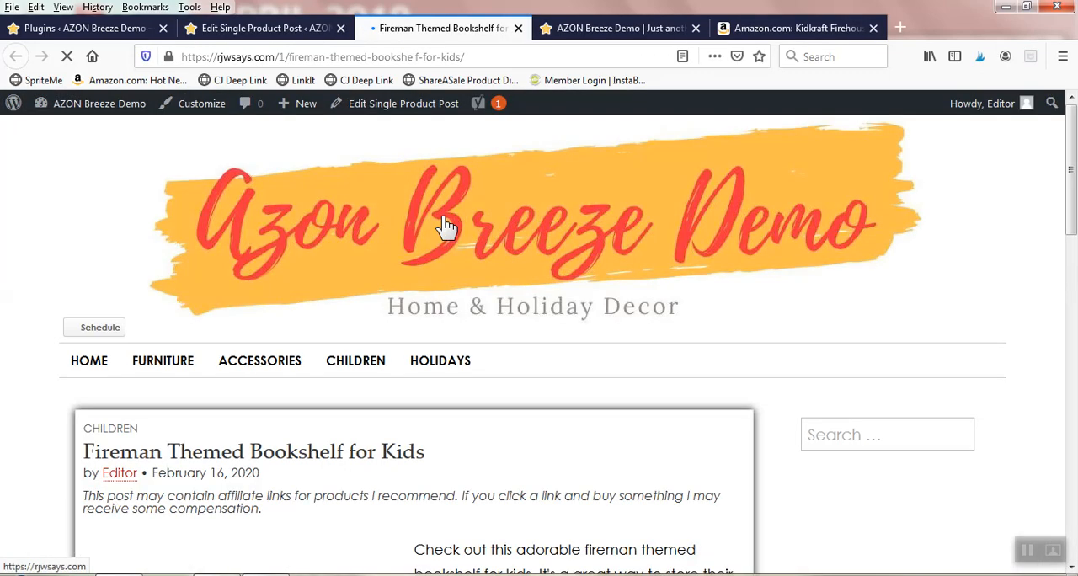
pyautogui.scroll(-5, 506, 228)
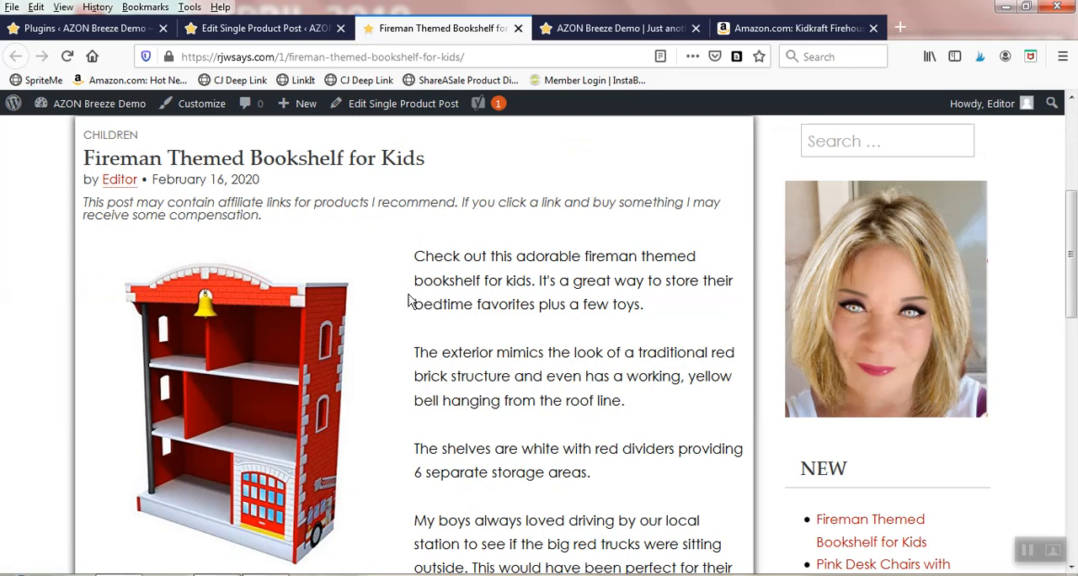
pyautogui.scroll(-3, 422, 295)
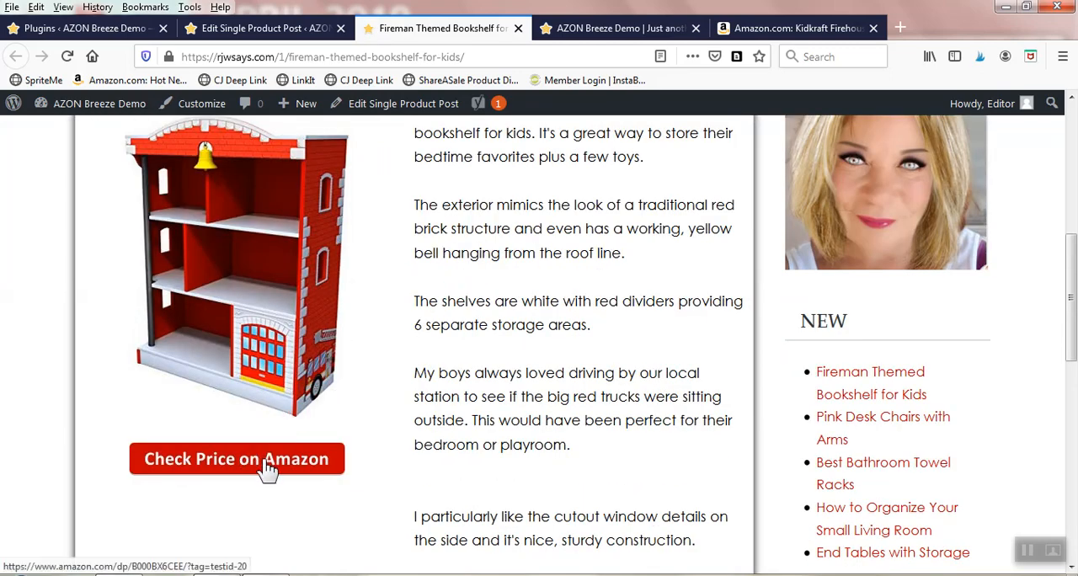
pyautogui.scroll(3, 445, 353)
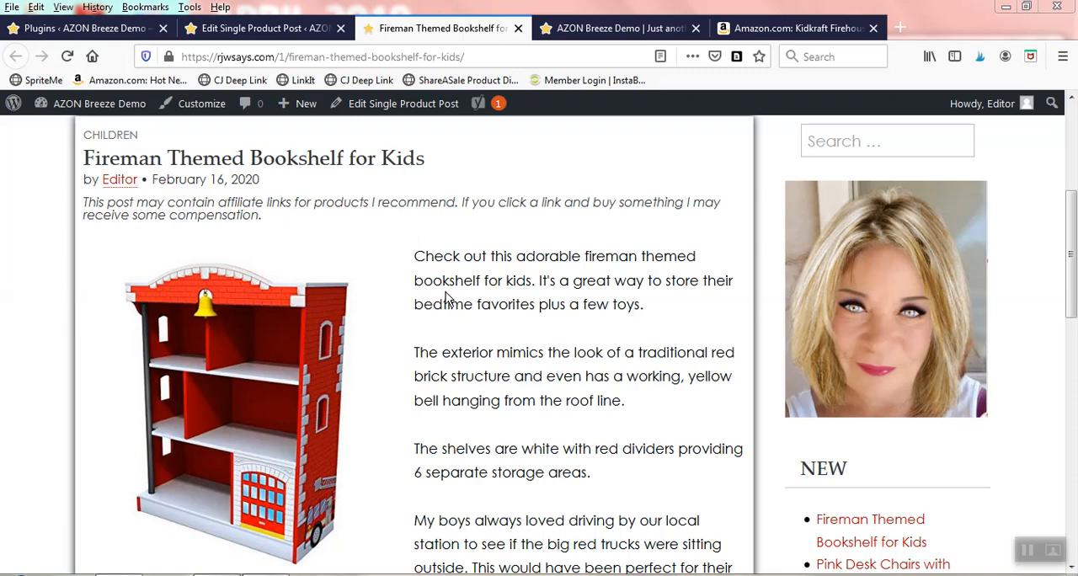
pyautogui.hotkey('alt', 'Tab')
pyautogui.click(36, 308)
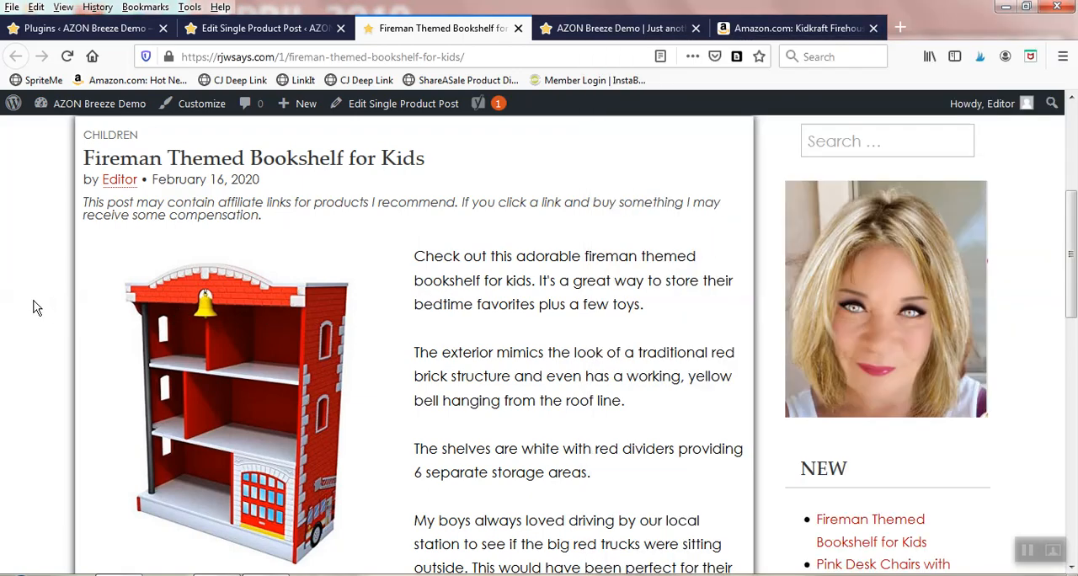
pyautogui.scroll(-3, 520, 304)
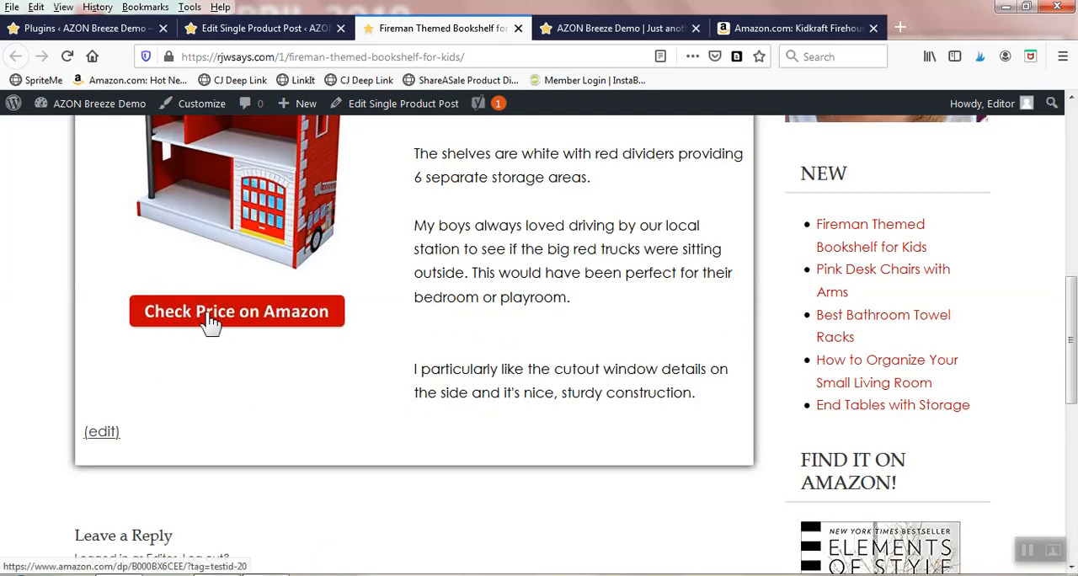
pyautogui.scroll(5, 482, 347)
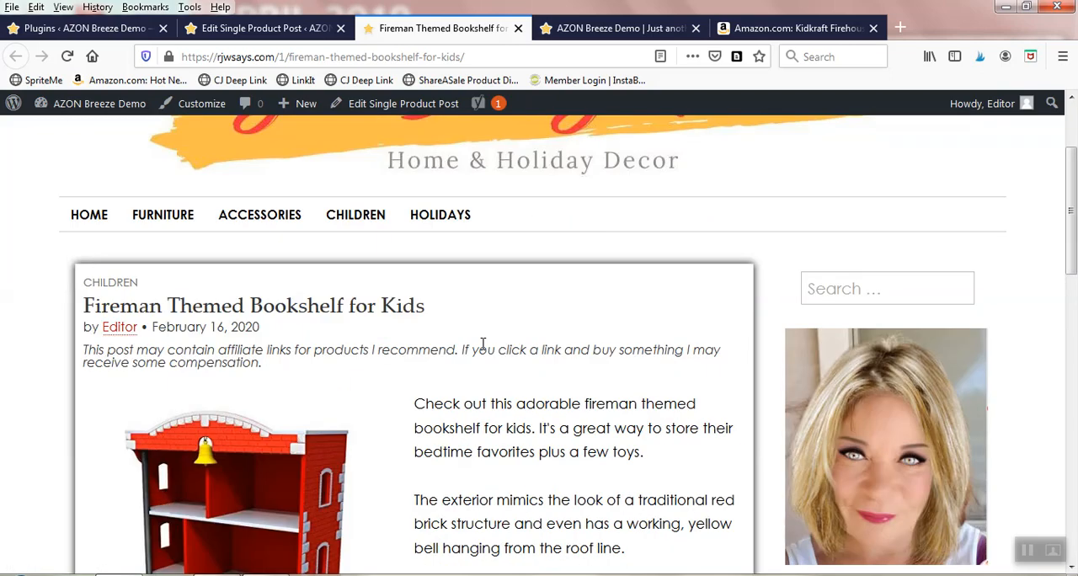
# Step: Return to the post's edit page and review the filled-in Single Products Group fields, from SPP Retailer through the SPP sentences
pyautogui.click(265, 30)
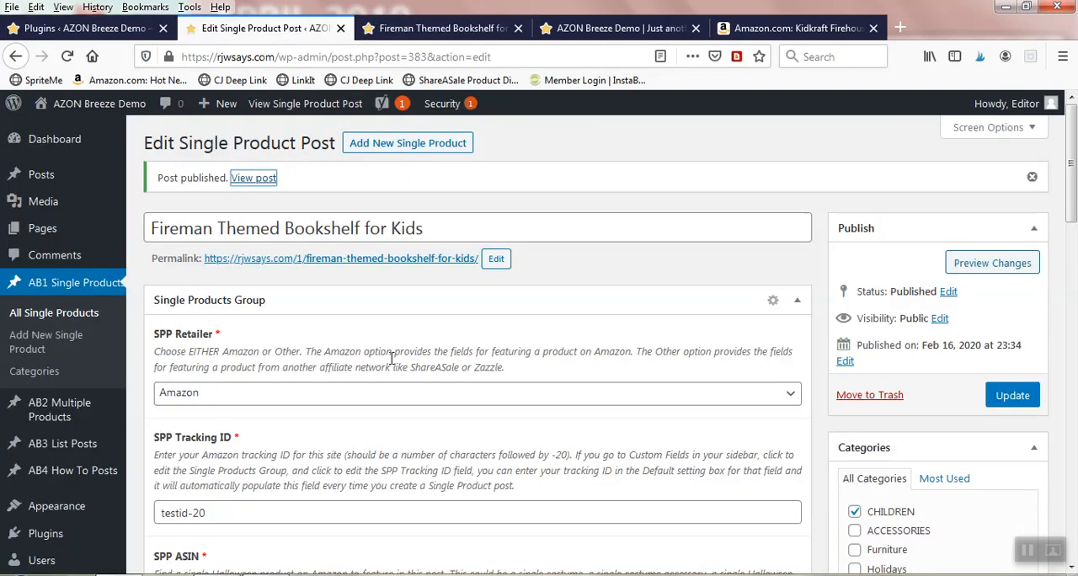
pyautogui.scroll(-3, 391, 359)
pyautogui.scroll(-2, 391, 359)
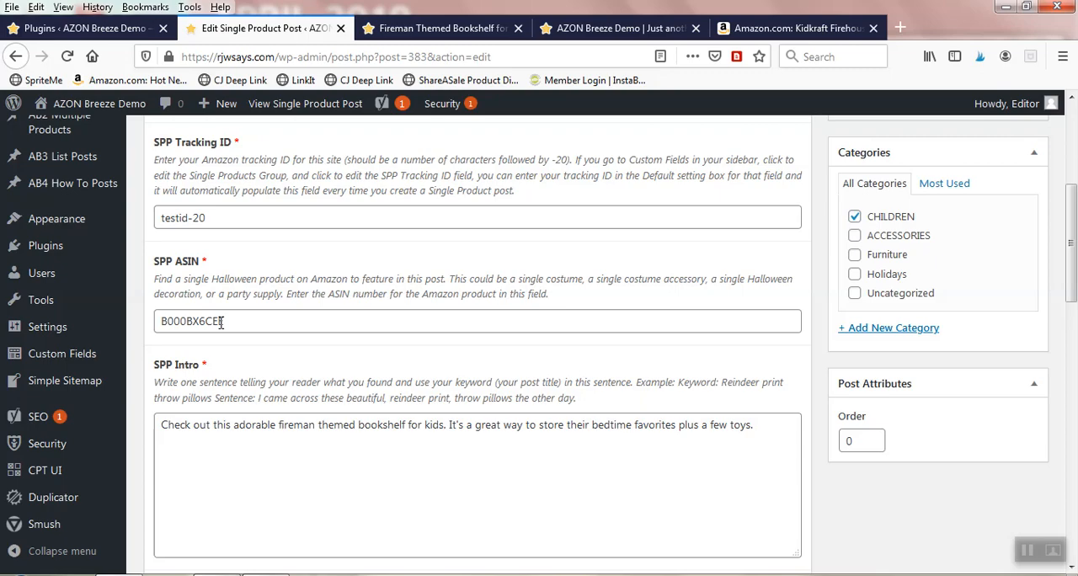
pyautogui.scroll(4, 439, 346)
pyautogui.scroll(-6, 440, 345)
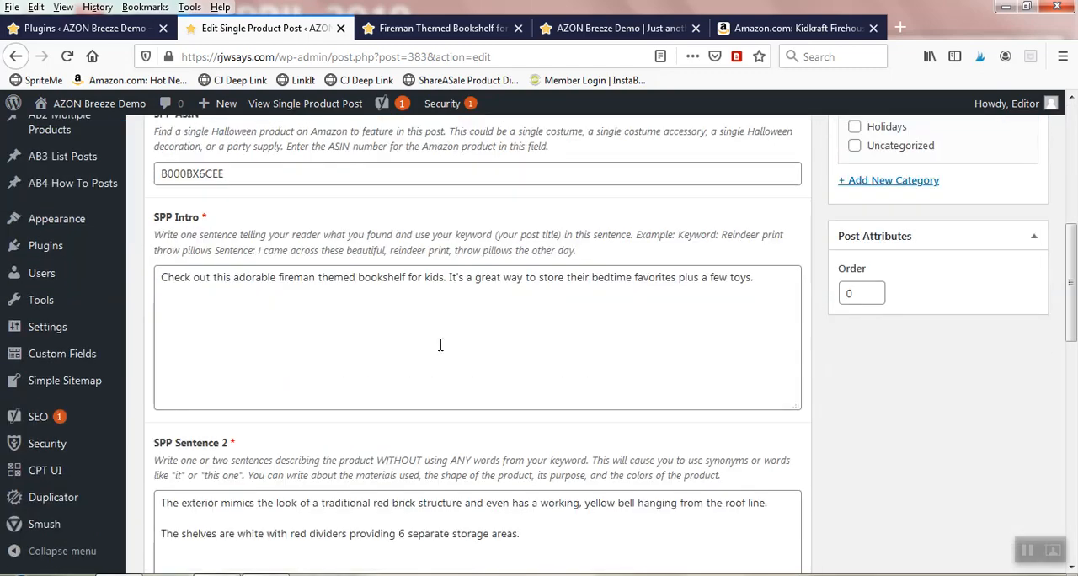
pyautogui.scroll(-4, 422, 341)
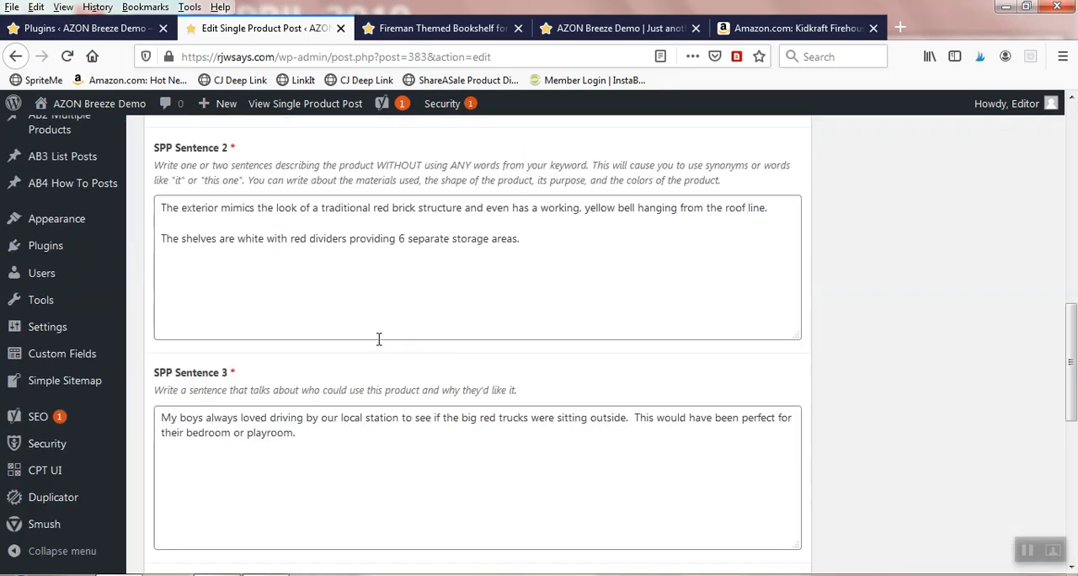
pyautogui.scroll(-2, 378, 339)
pyautogui.scroll(10, 379, 341)
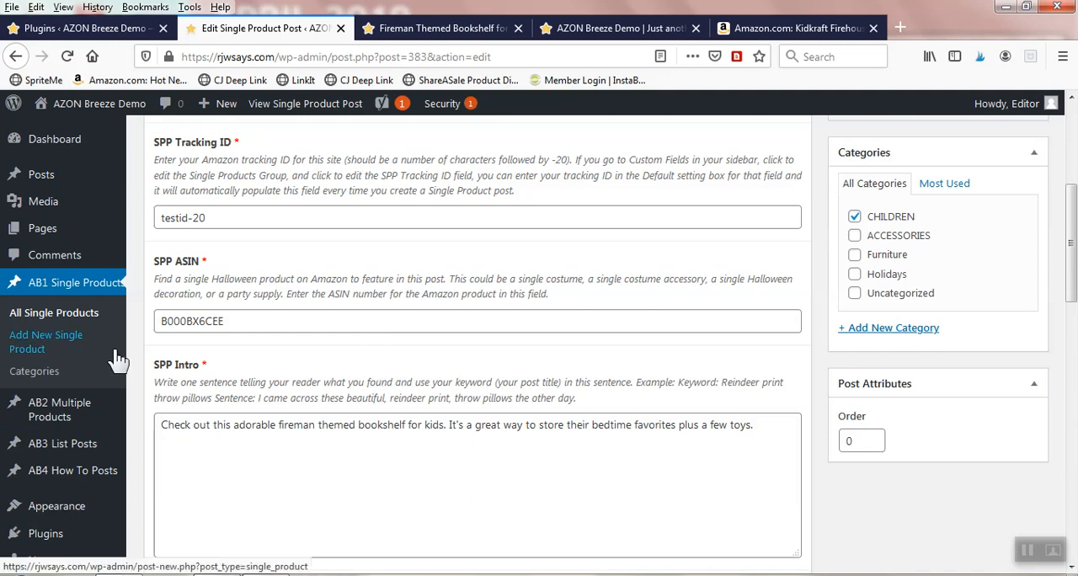
pyautogui.moveTo(46, 417)
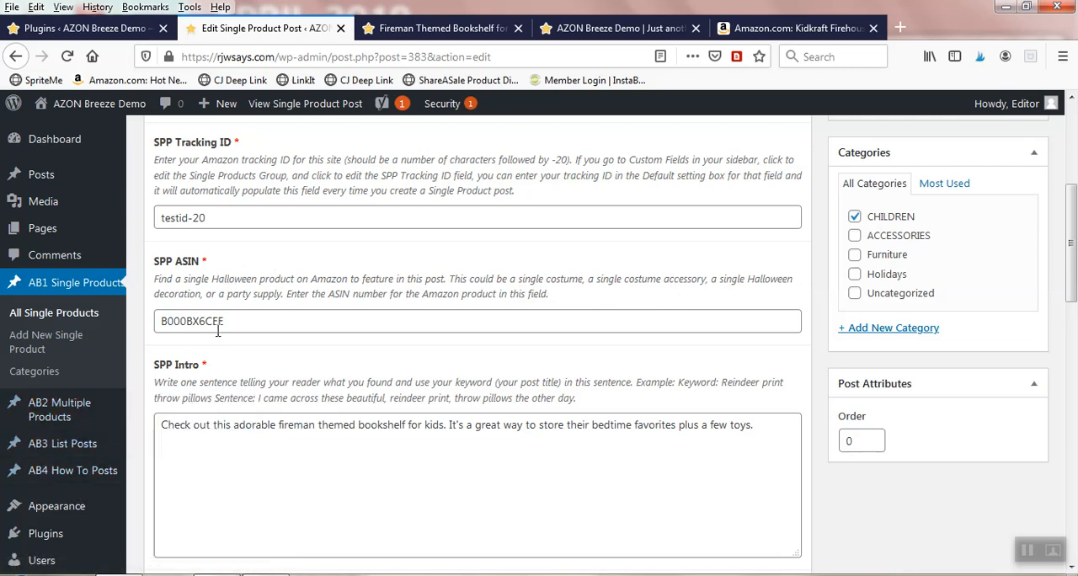
pyautogui.scroll(-6, 218, 449)
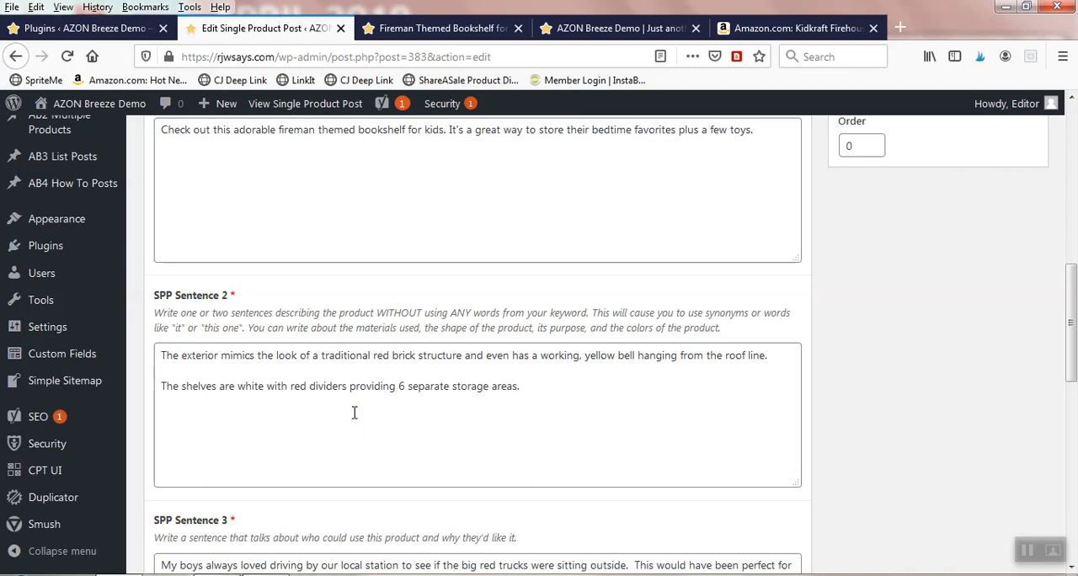
pyautogui.scroll(3, 154, 345)
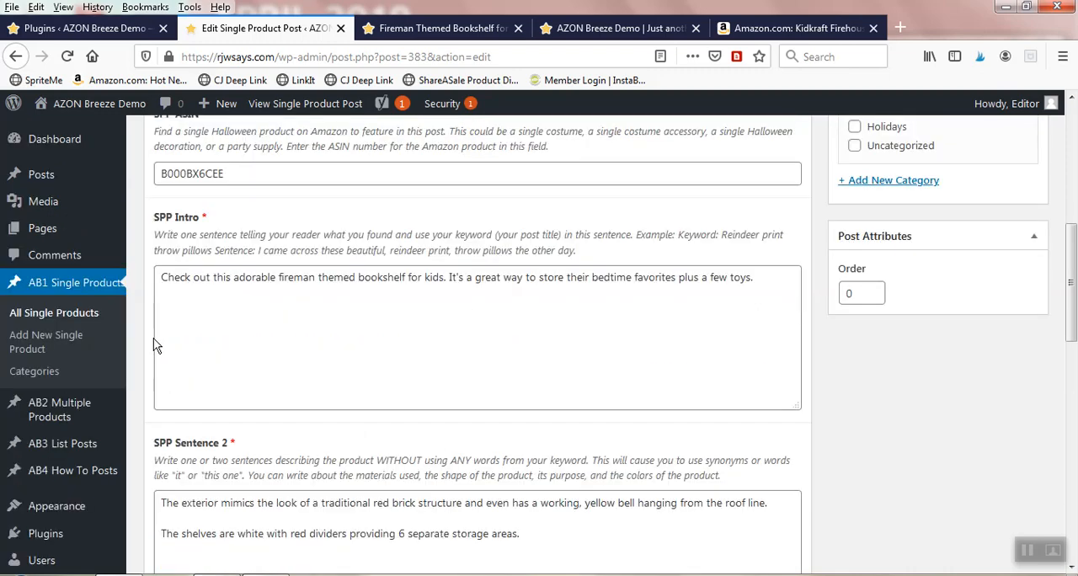
pyautogui.scroll(10, 328, 285)
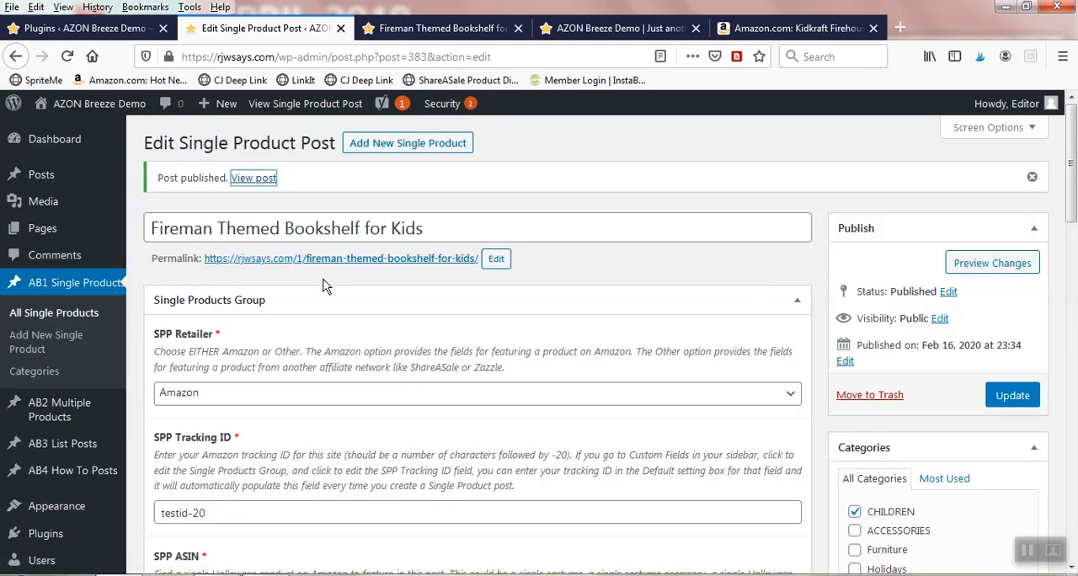
pyautogui.scroll(-5, 172, 260)
pyautogui.scroll(5, 261, 287)
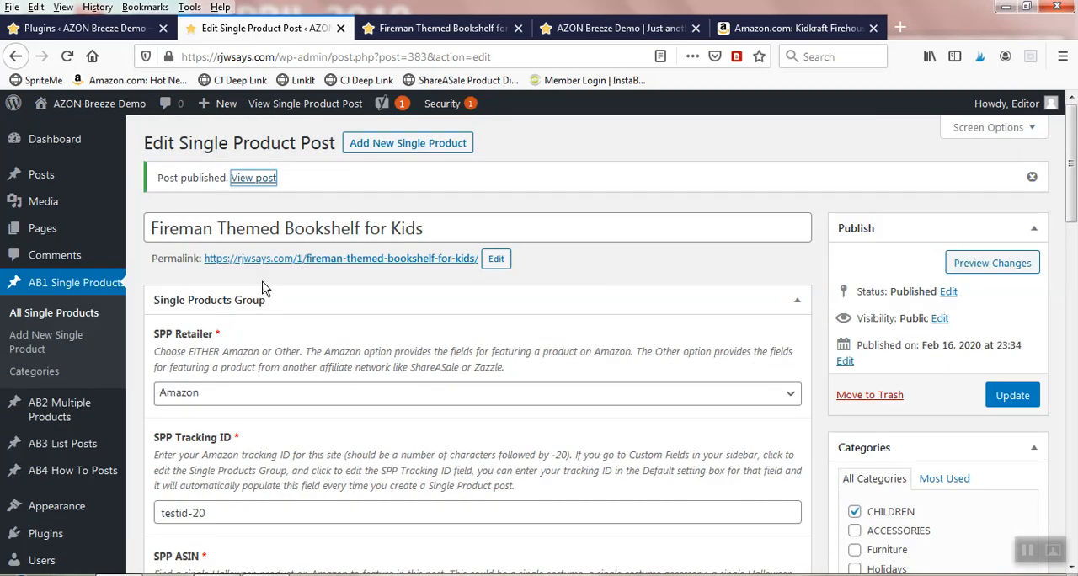